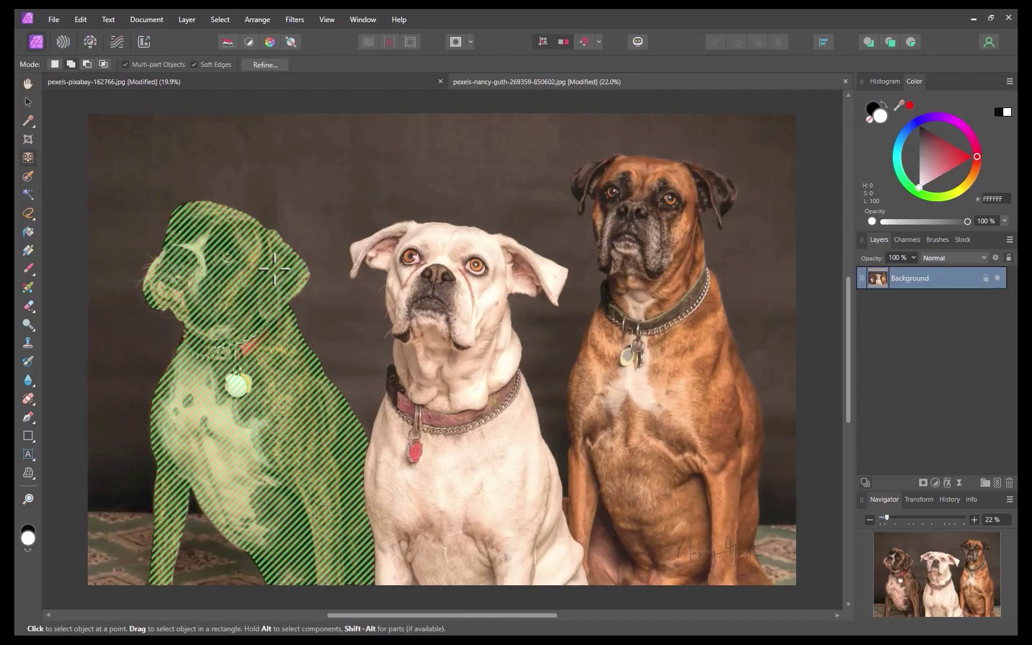
- Solo the red composite and invert the Background Red channel
left_click(272, 265)
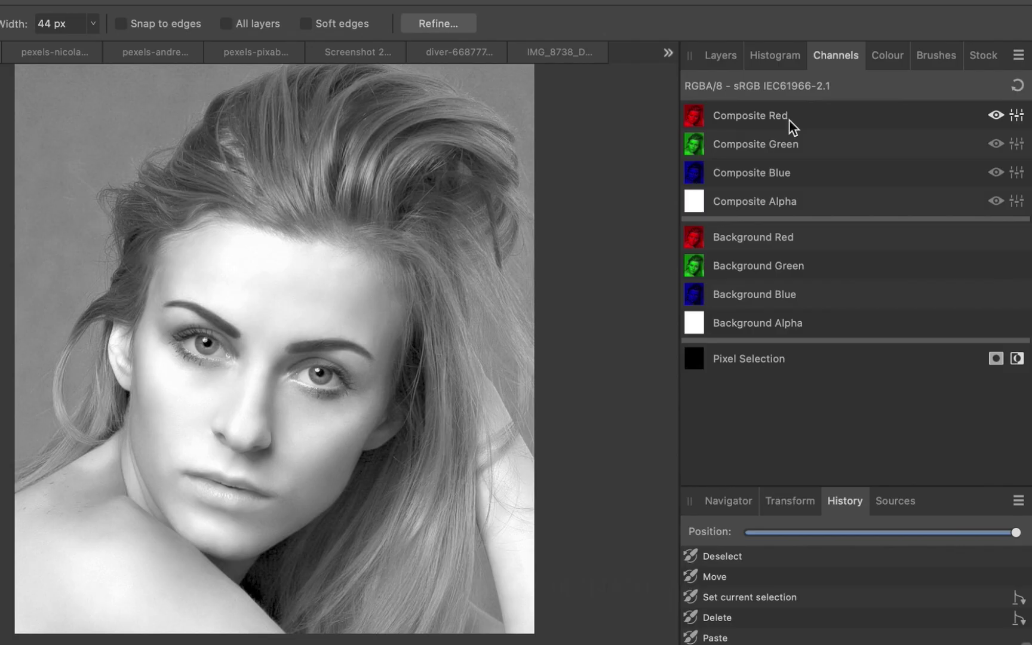
left_click(791, 175)
left_click(767, 122)
right_click(771, 238)
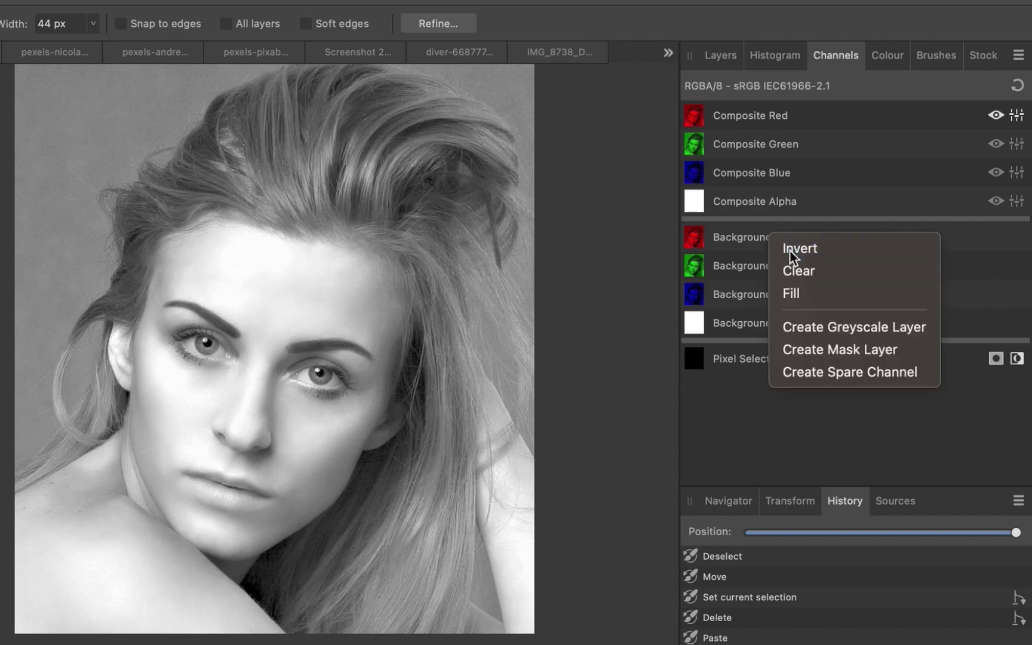
left_click(790, 249)
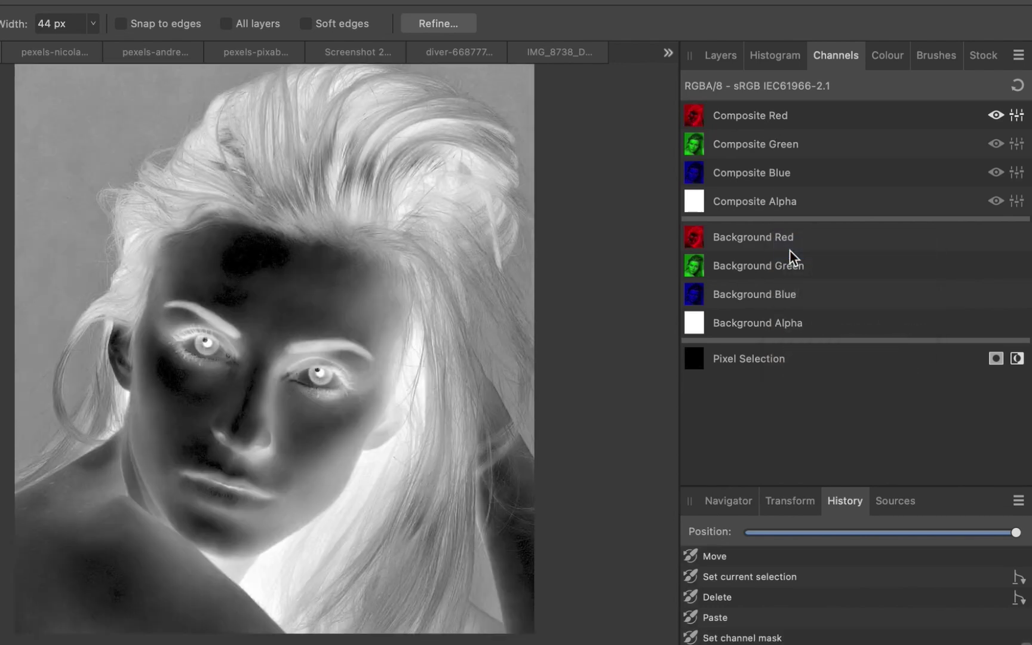
- Solo and invert the Background Green and Background Blue channels as well
left_click(739, 152)
right_click(738, 257)
left_click(744, 268)
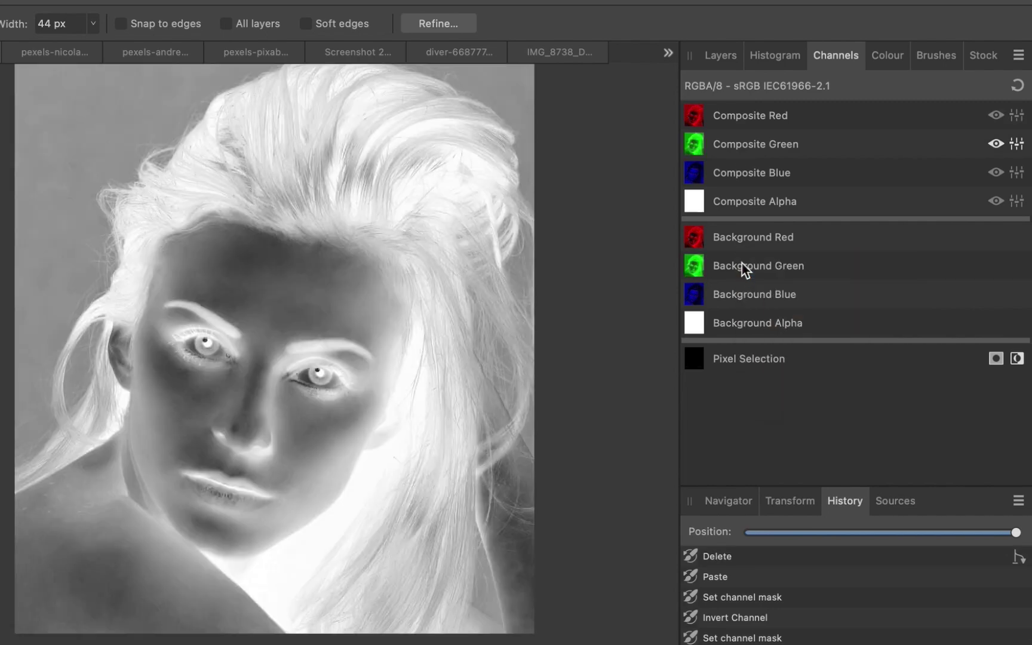
left_click(754, 174)
right_click(751, 295)
left_click(764, 306)
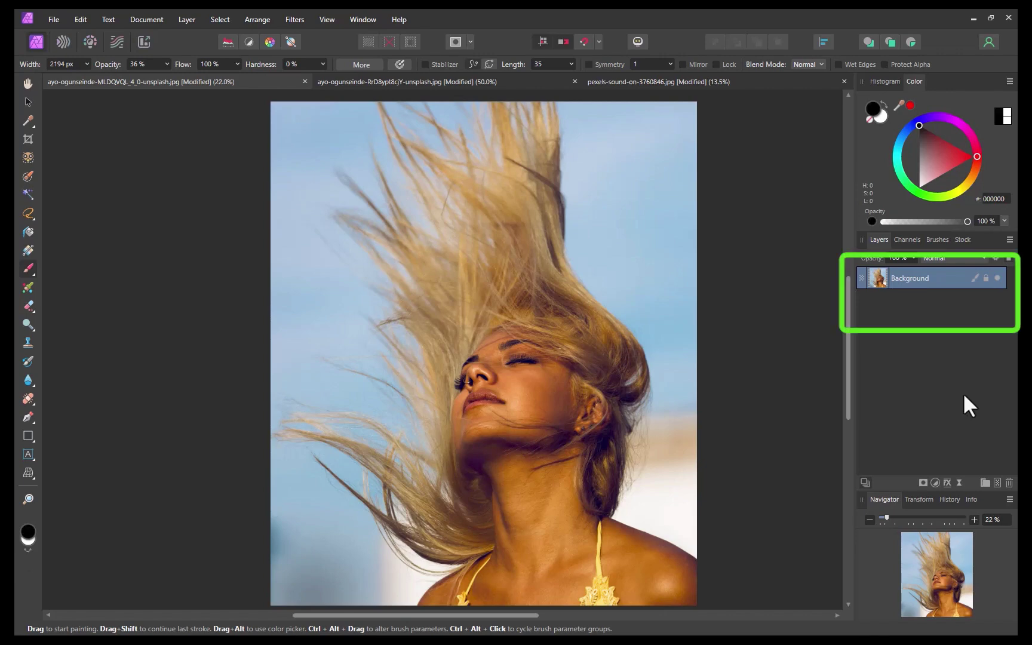
- Duplicate the portrait's Background layer with Ctrl+J
key("ctrl+j")
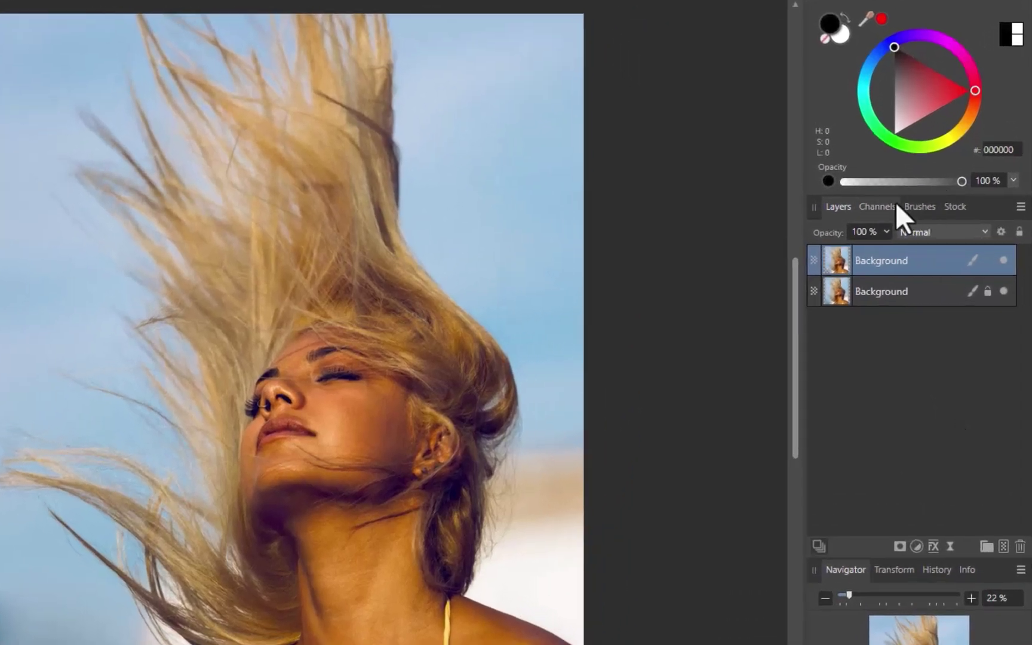
- Preview Composite Red, Green and Blue twice each, ending on Composite Blue
left_click(890, 203)
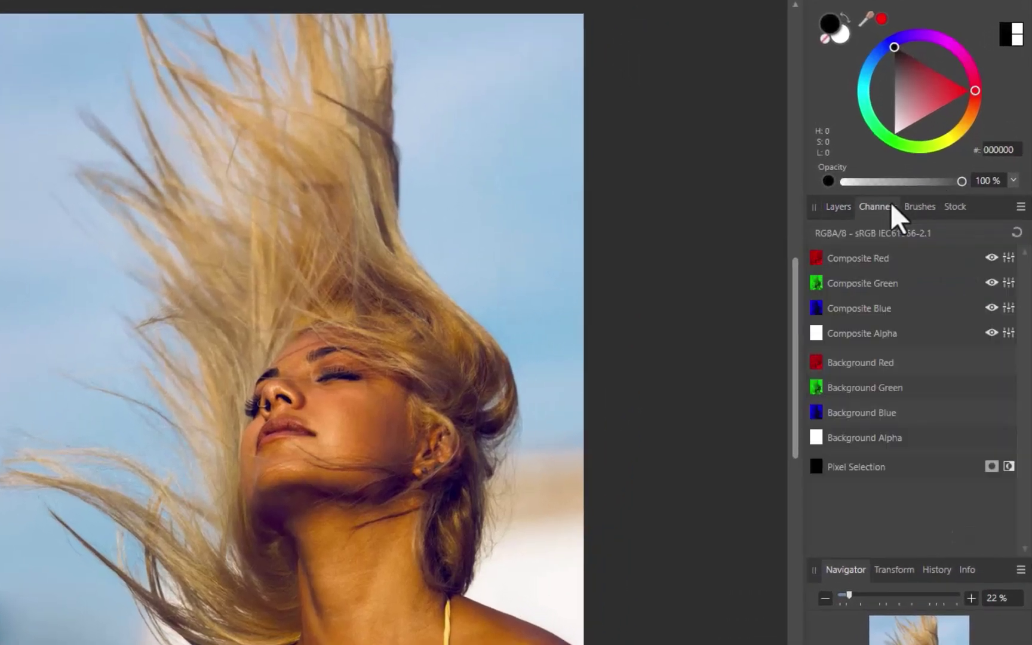
left_click(853, 262, "alt")
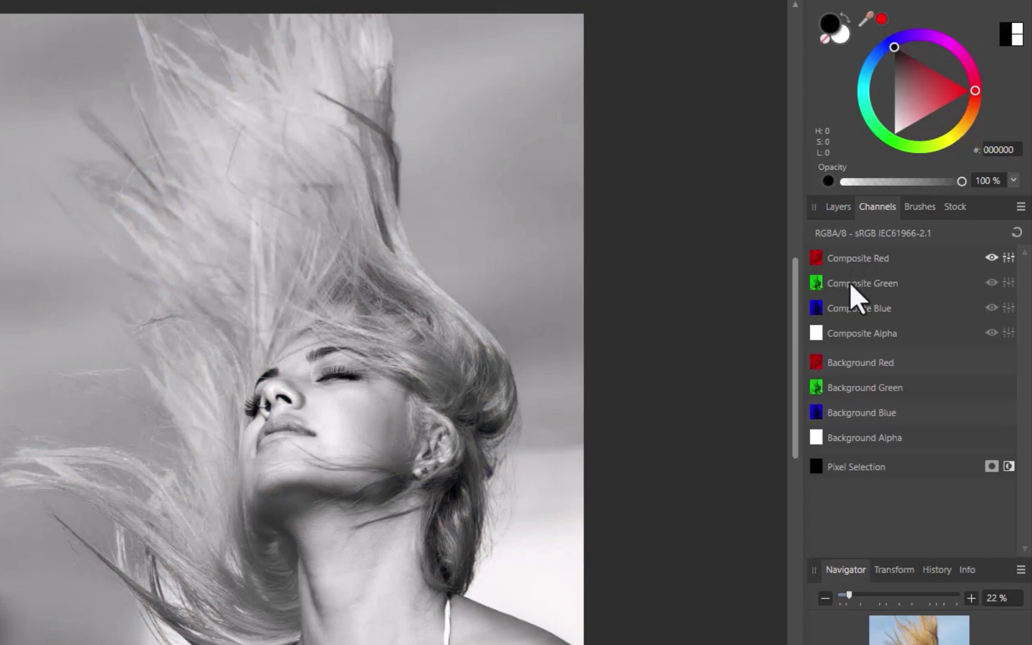
left_click(850, 284, "alt")
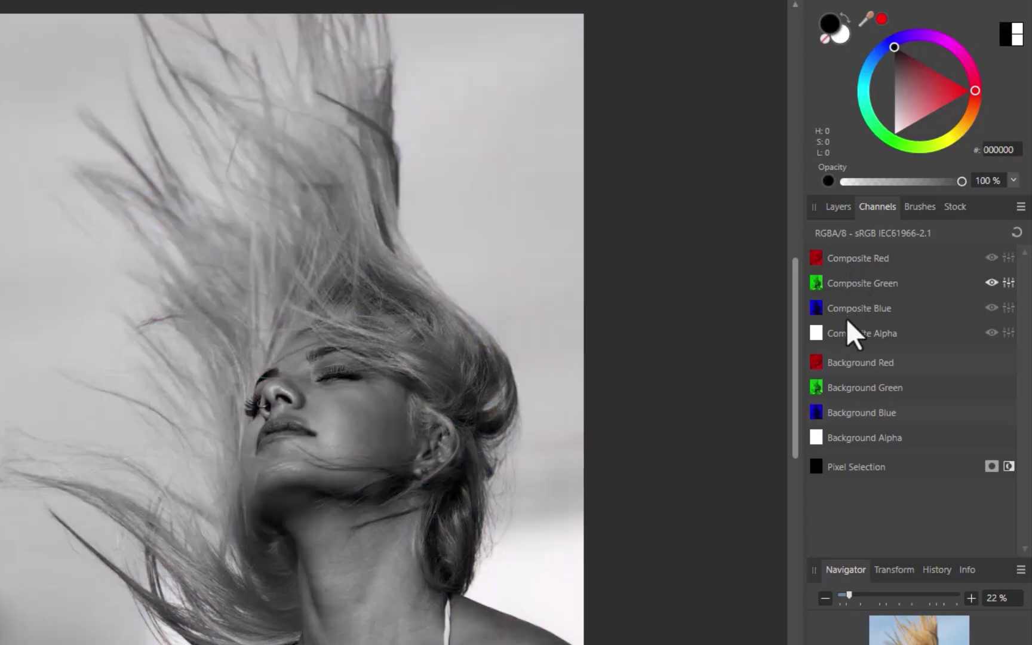
left_click(847, 309, "alt")
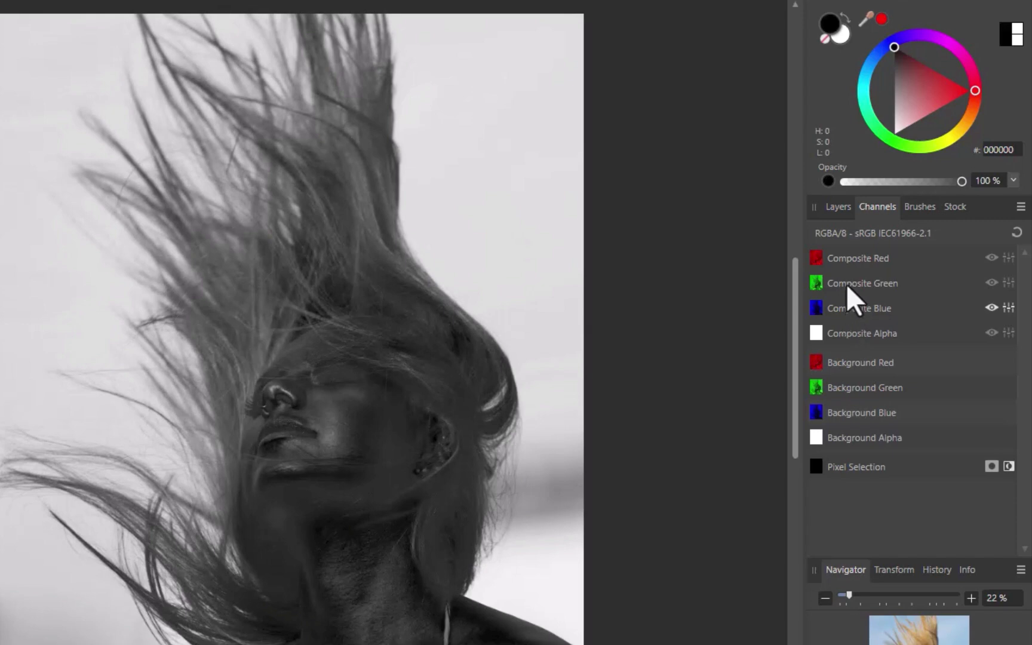
left_click(844, 257, "alt")
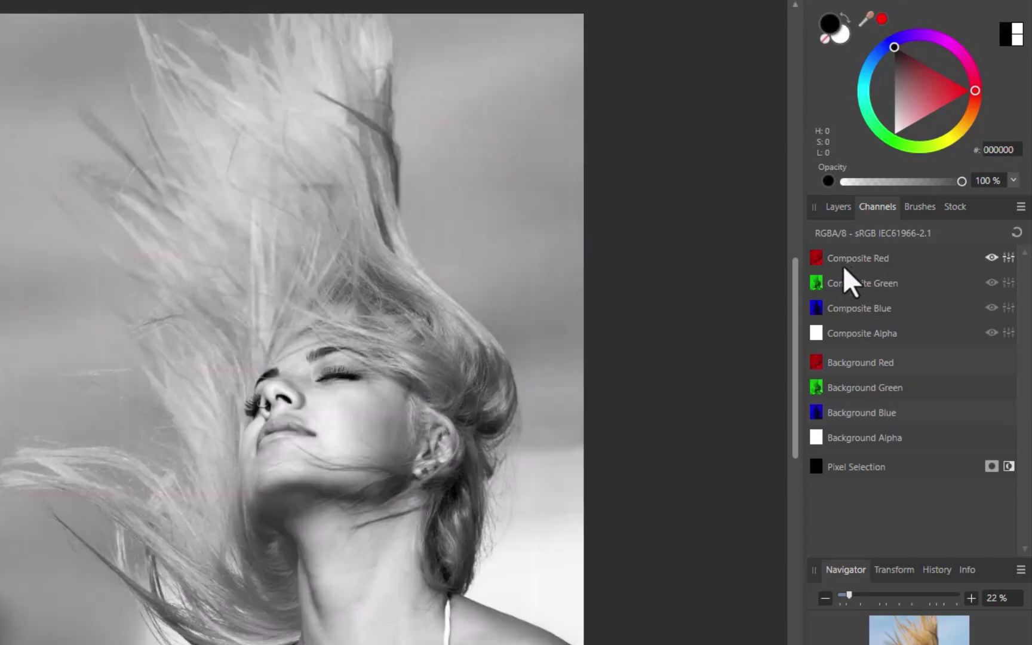
left_click(841, 287, "alt")
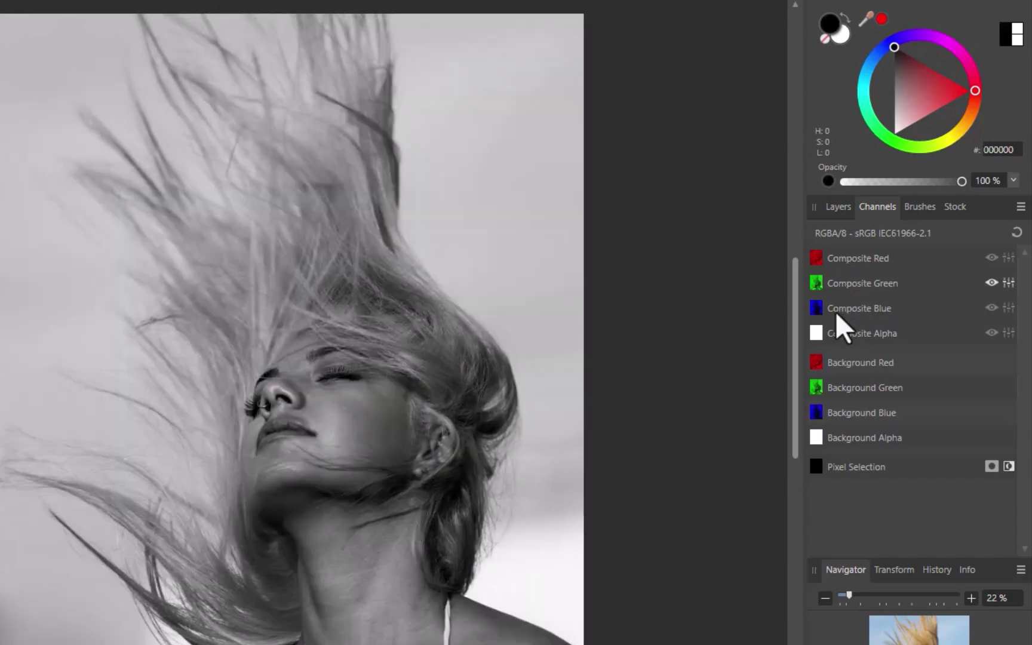
left_click(836, 309, "alt")
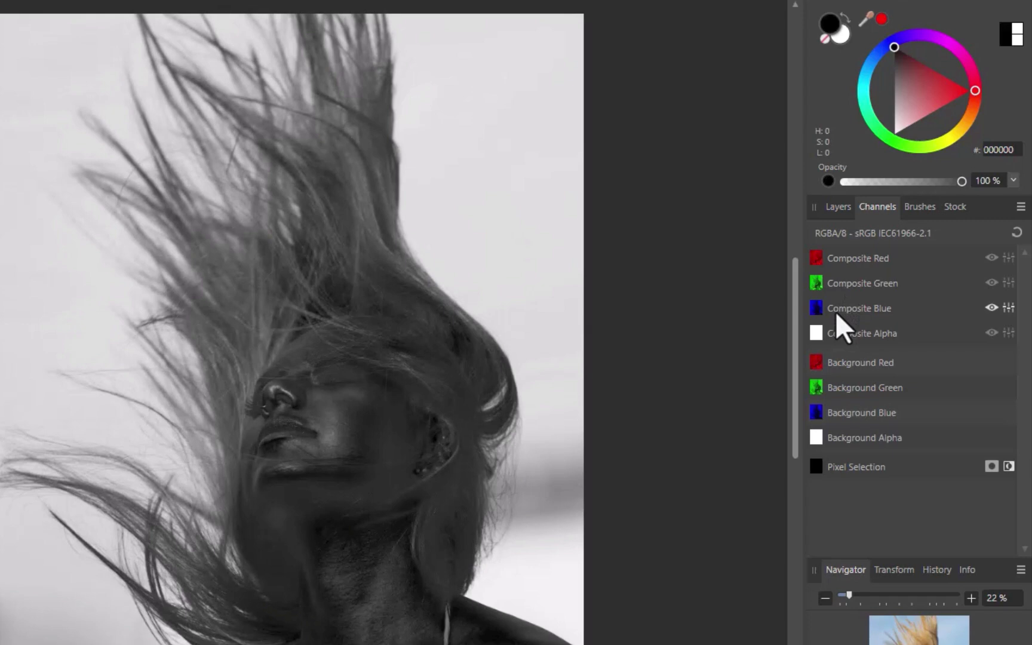
- Invert the Background Blue channel so the hair and face turn white
right_click(857, 412)
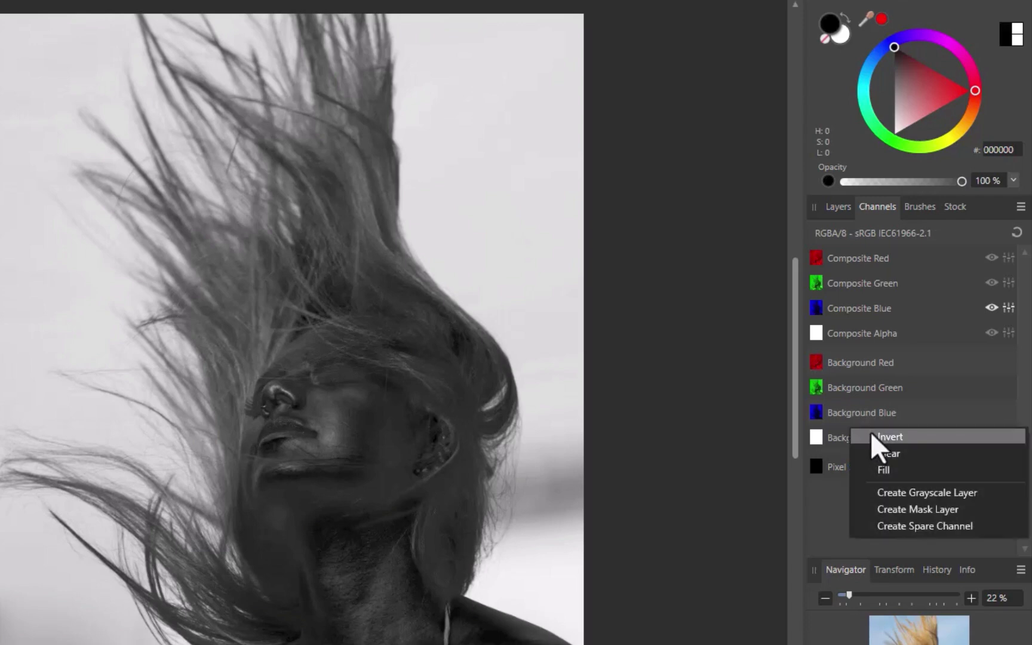
left_click(870, 434)
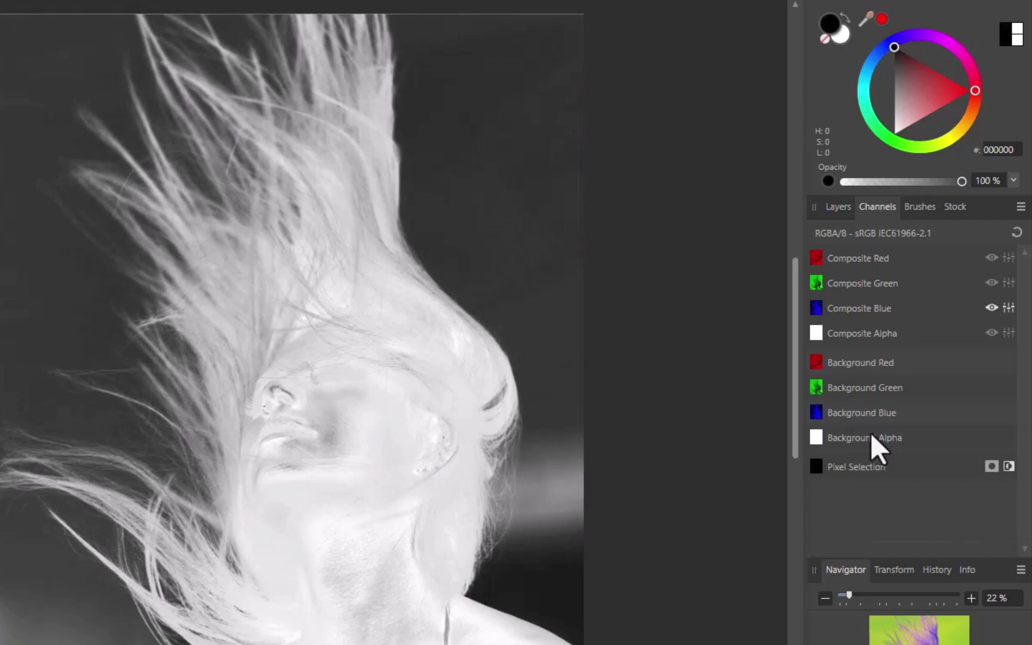
right_click(866, 417)
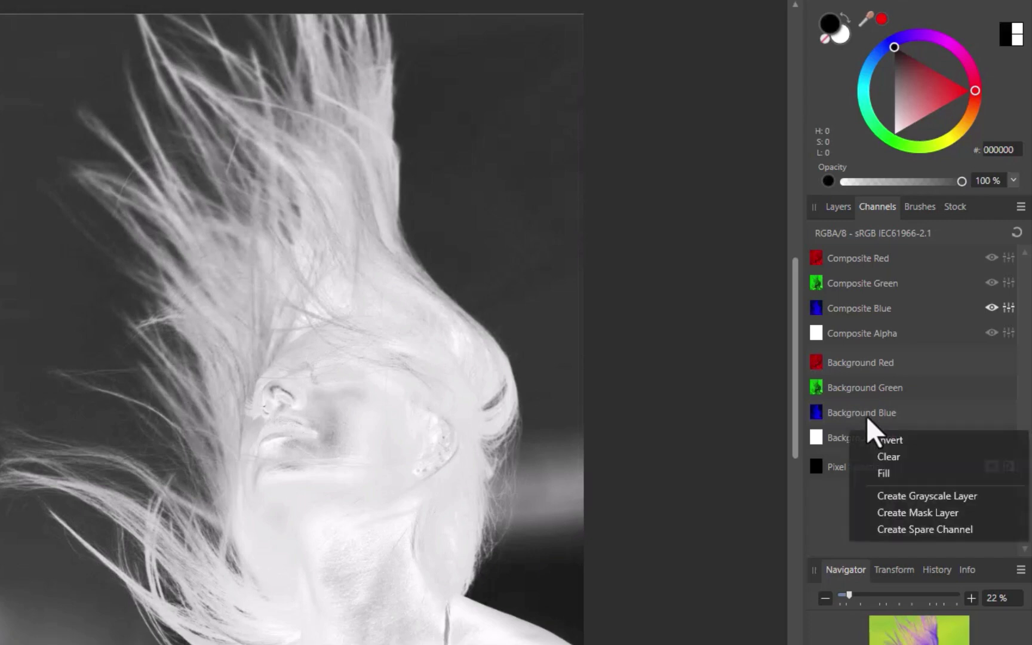
- Create a Mask layer from Background Blue, reset the channel view, and return to Layers
left_click(894, 512)
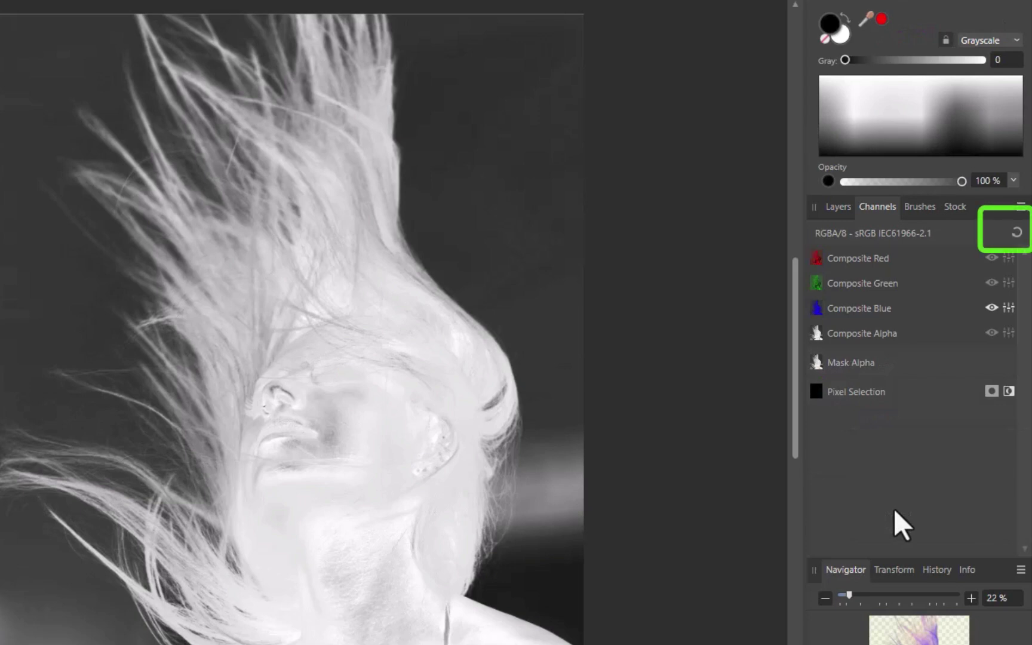
left_click(1017, 232)
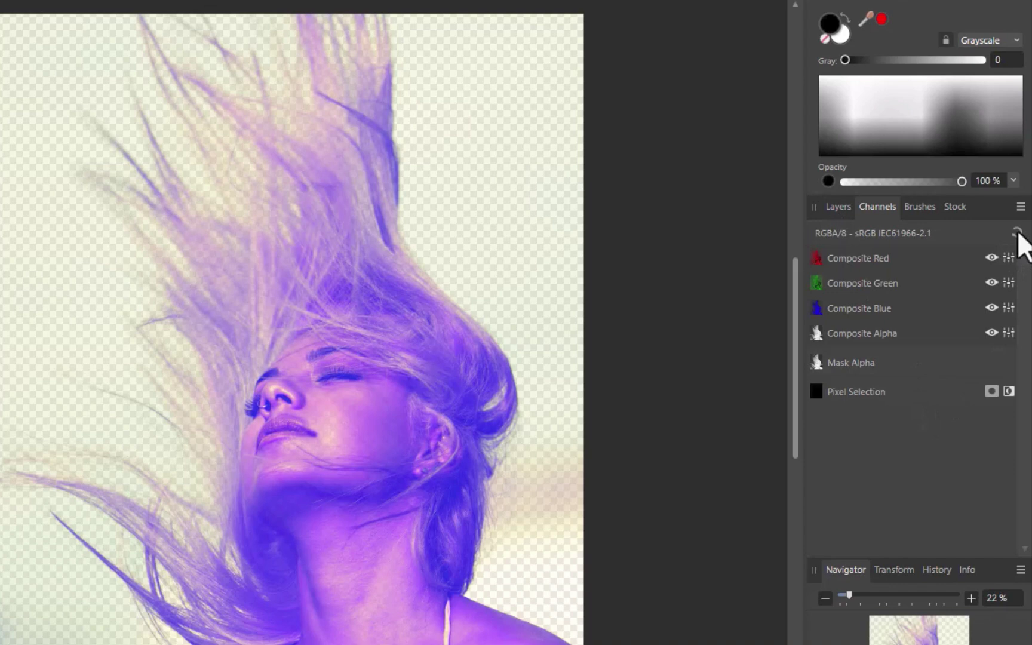
left_click(837, 208)
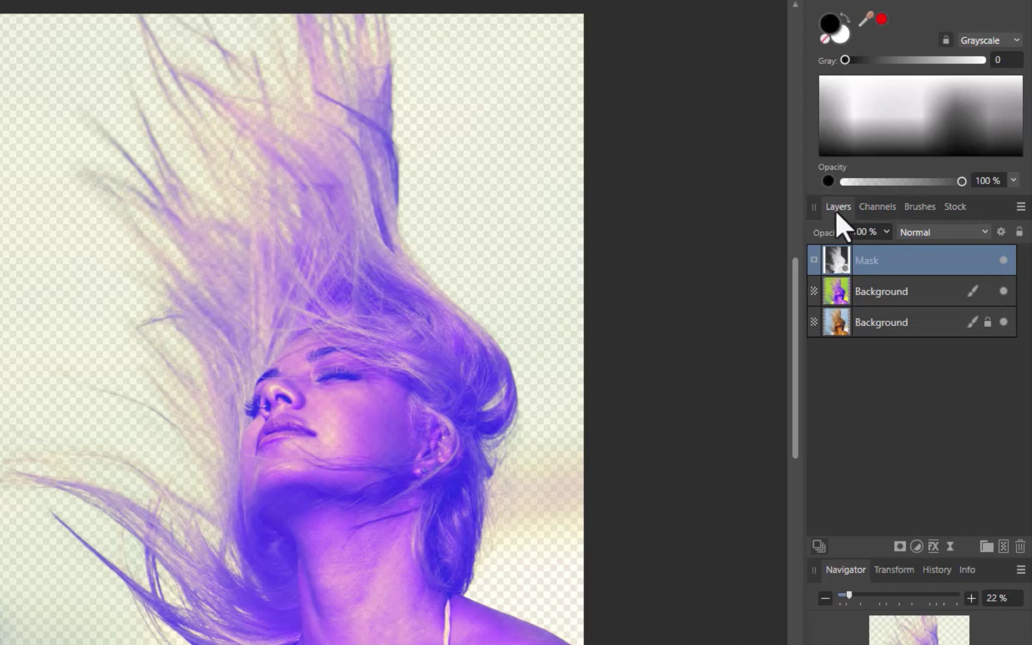
- Delete the purple upper Background layer
left_click(876, 291)
key("Delete")
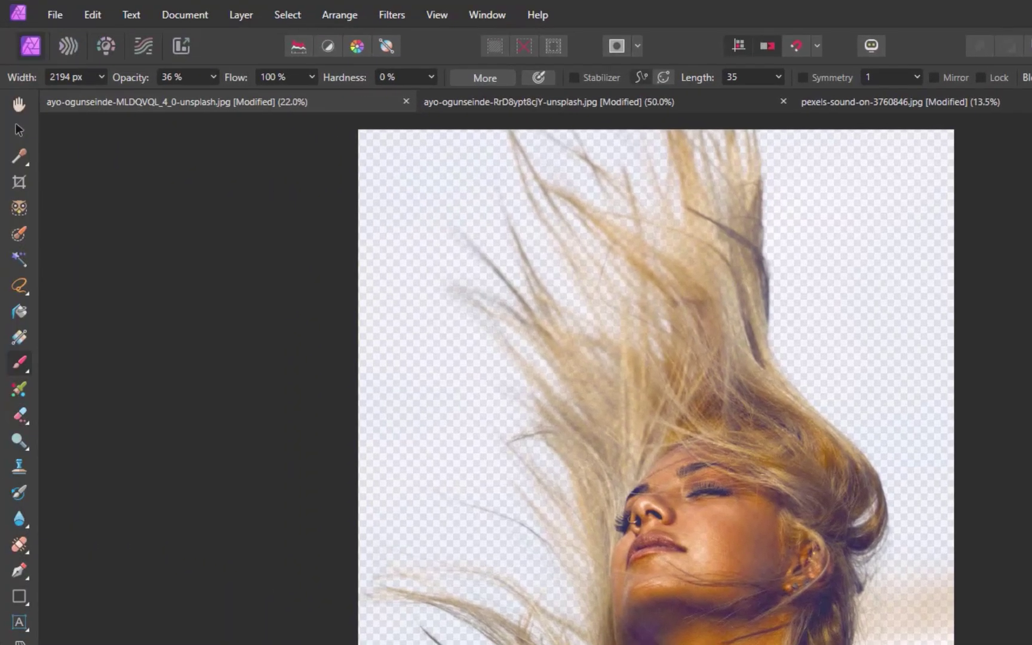
- Run Select Subject on the woman and make white the painting colour
left_click(293, 13)
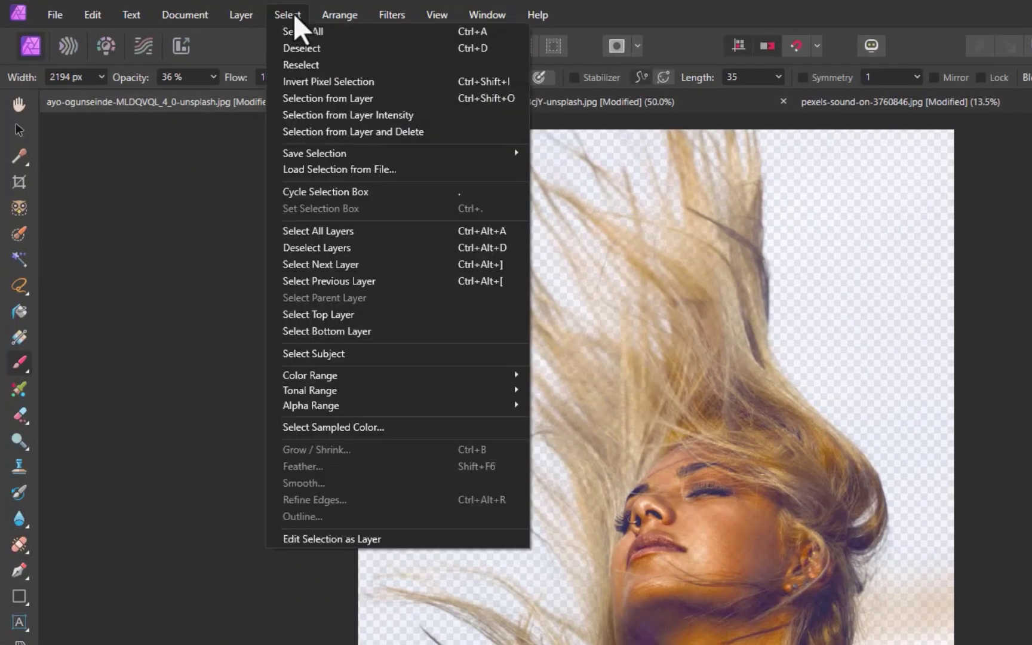
left_click(391, 353)
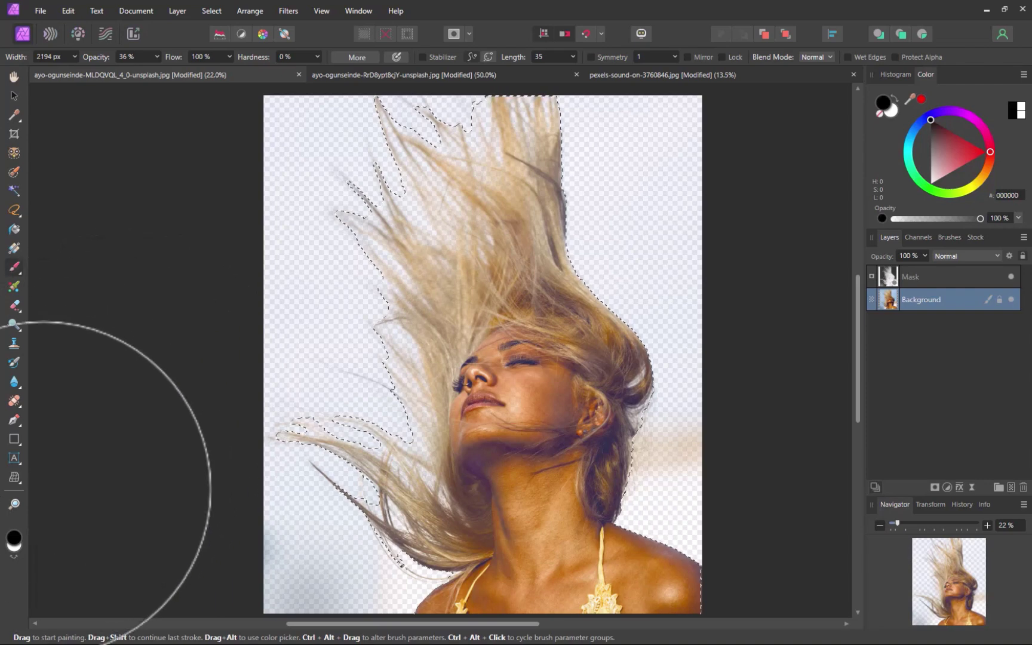
left_click(16, 547)
left_click(493, 486)
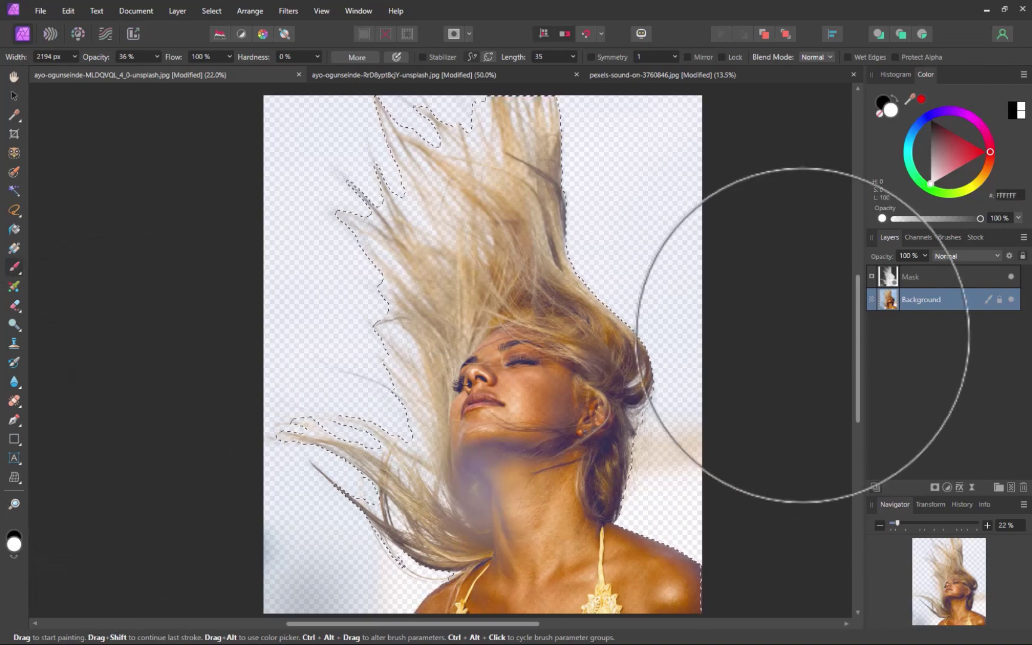
key("ctrl+z")
- On the Mask layer, set the brush to 57% opacity and 974 px width
left_click(933, 274)
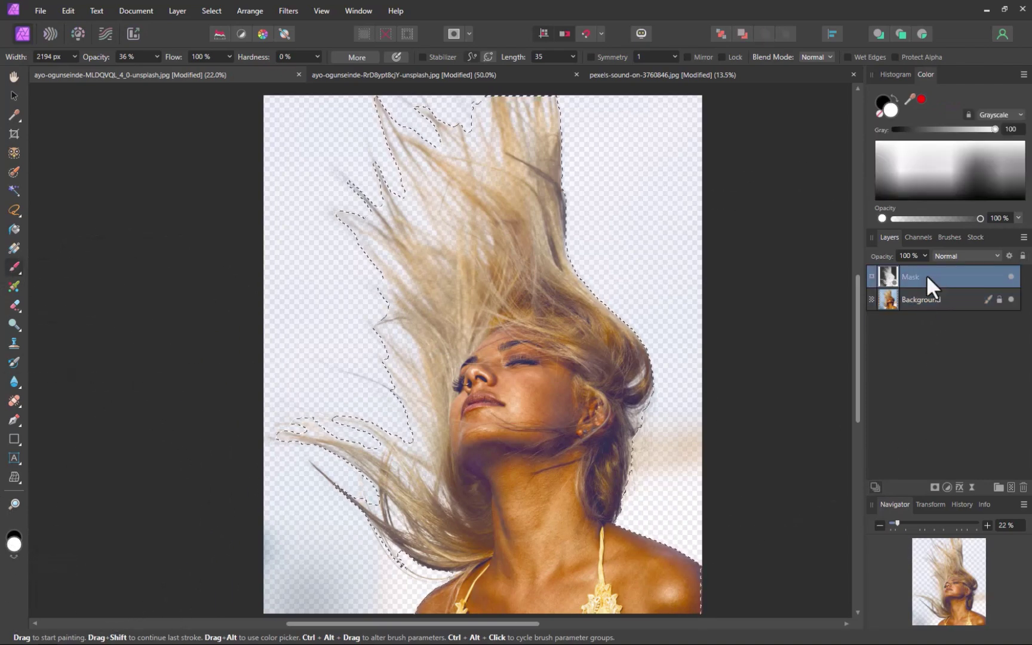
left_click(157, 57)
left_click(175, 76)
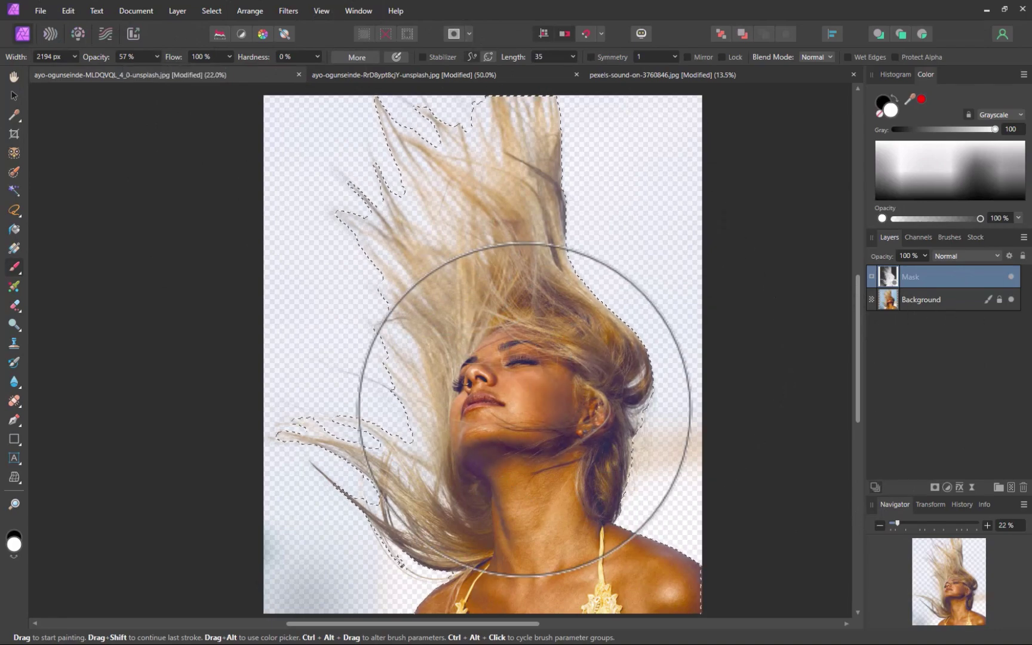
key("bracketleft")
key("bracketleft")
key("bracketleft")
key("bracketleft")
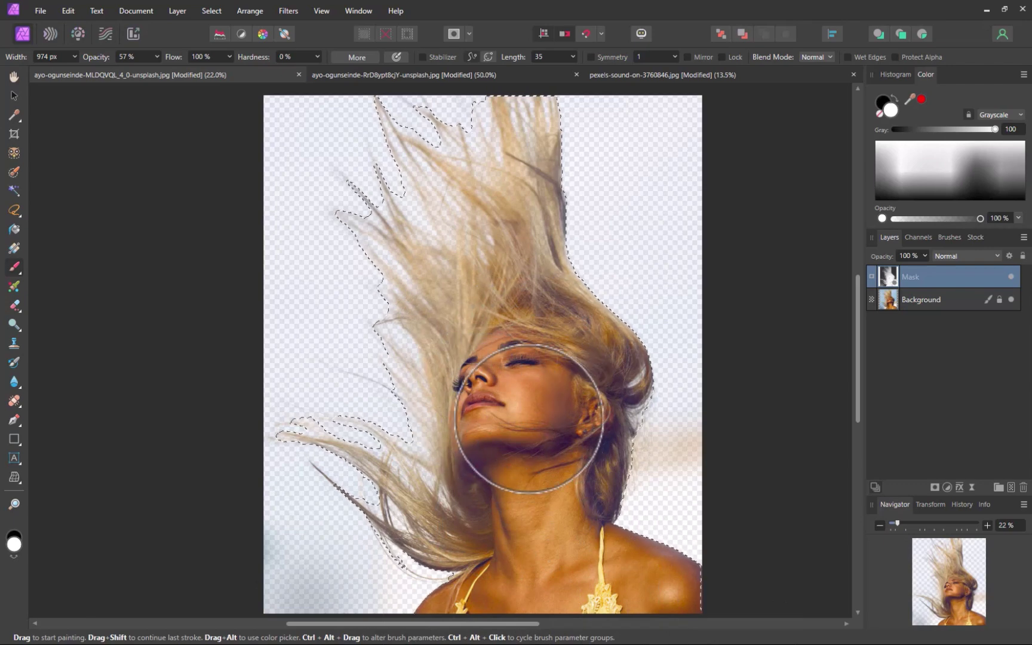
- Invert the pixel selection and paint black at 100% opacity over leftover background on the mask
left_click(213, 8)
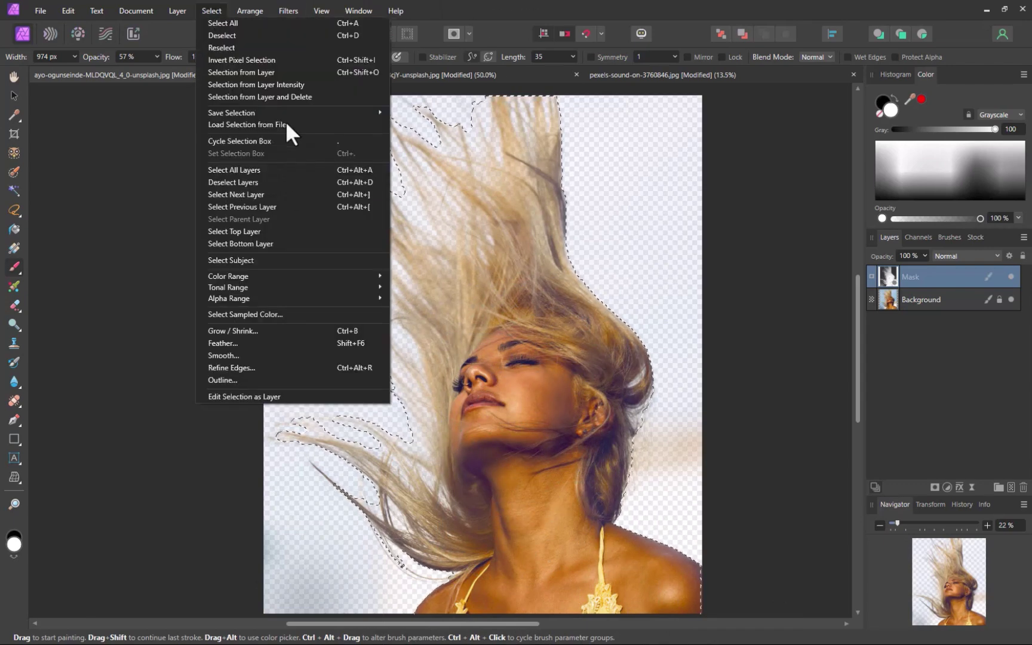
left_click(288, 60)
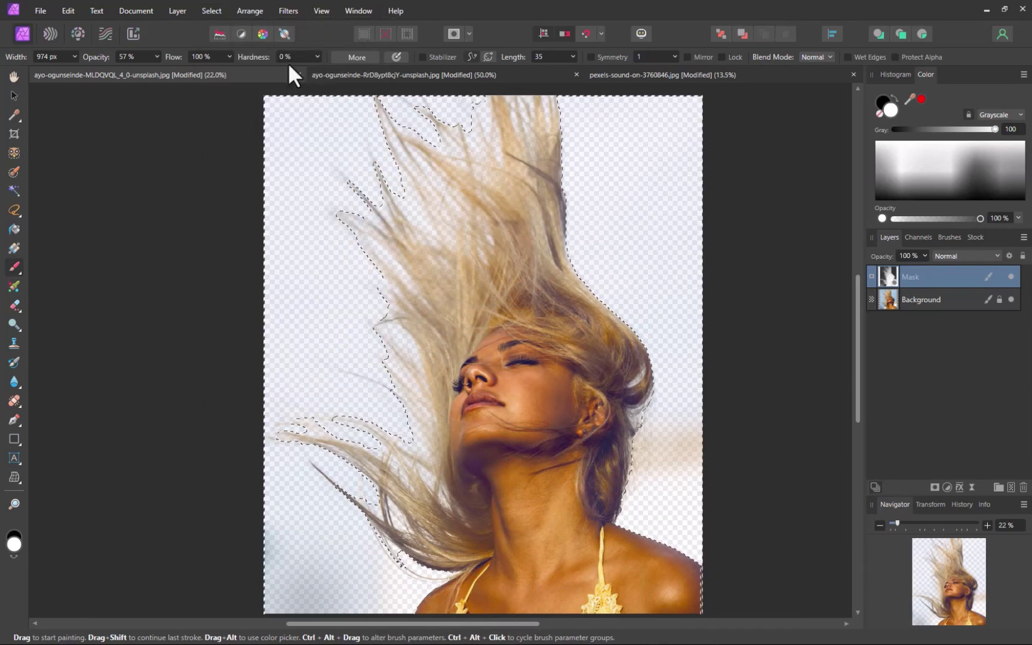
left_click(16, 531)
left_click(157, 56)
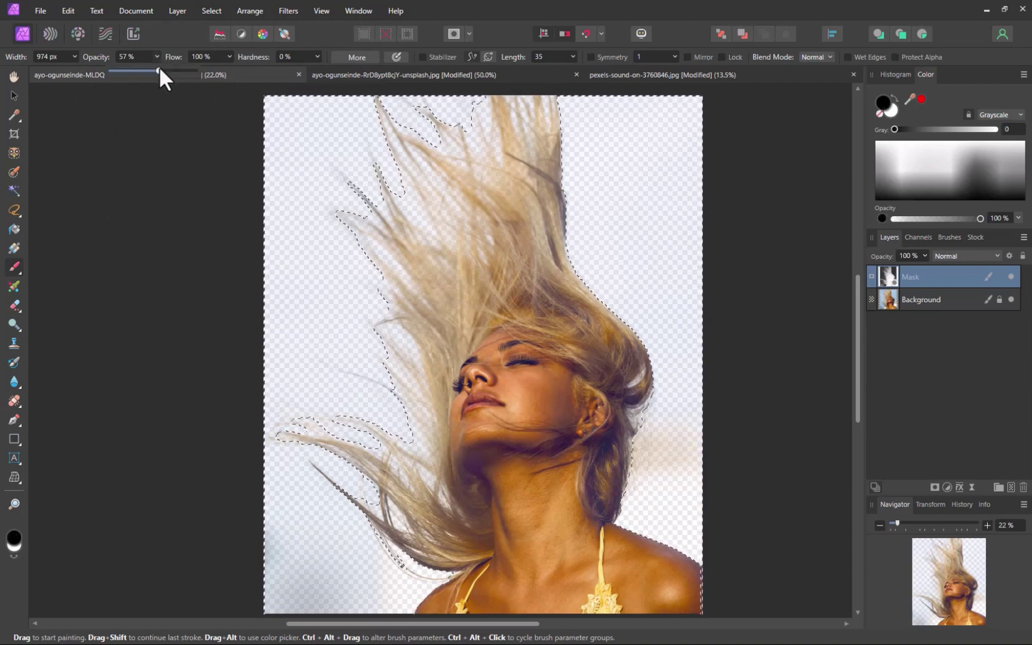
left_click_drag(159, 70, 198, 72)
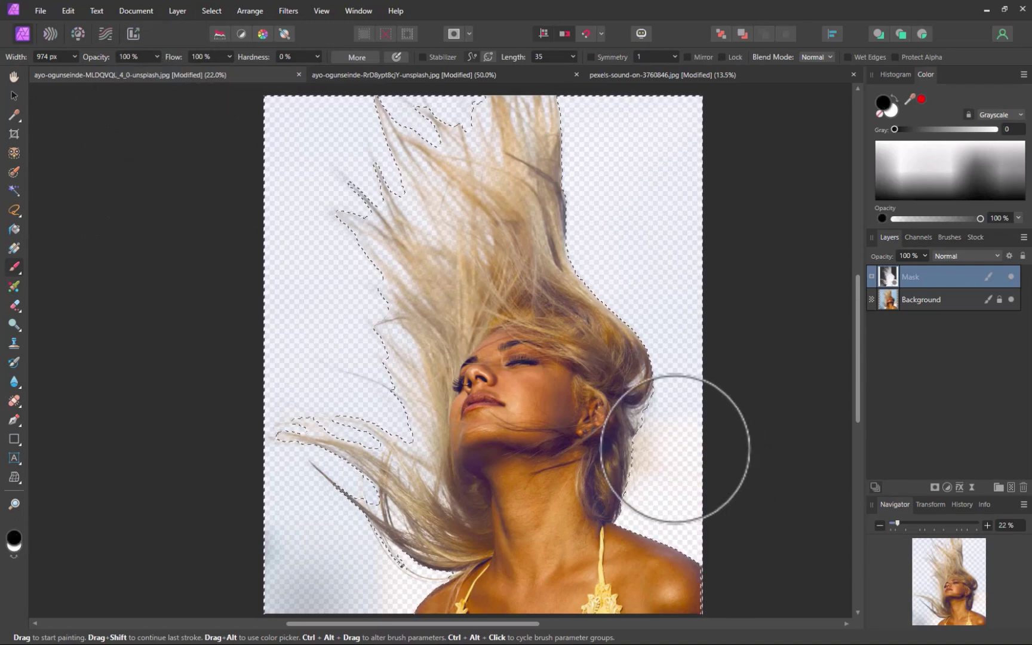
left_click_drag(334, 565, 279, 586)
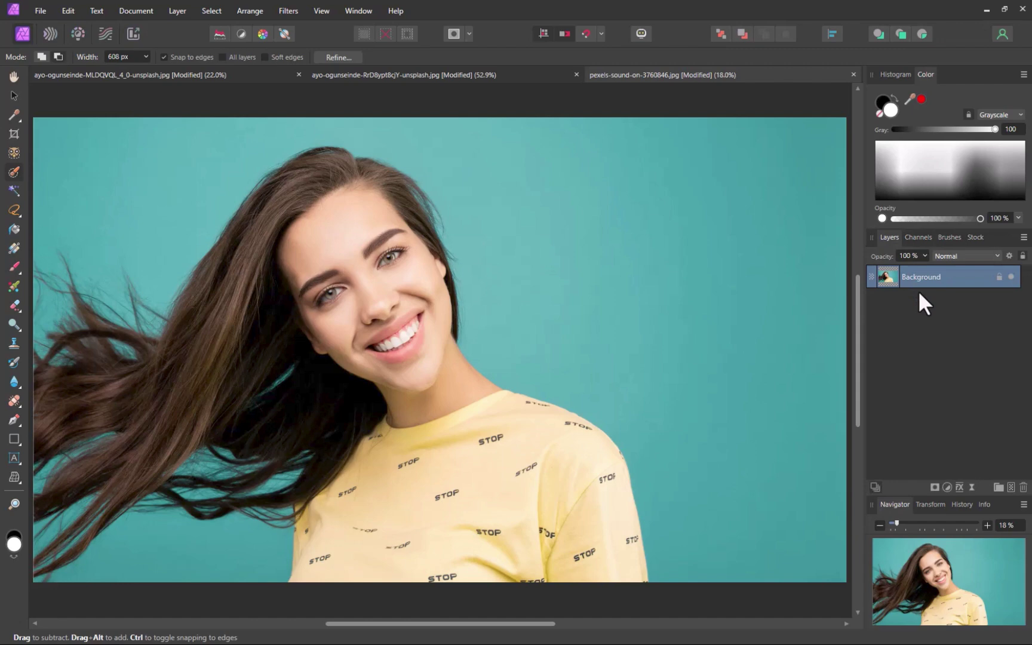
- Duplicate the teal portrait's Background layer and preview its red, green and blue channels
key("ctrl+j")
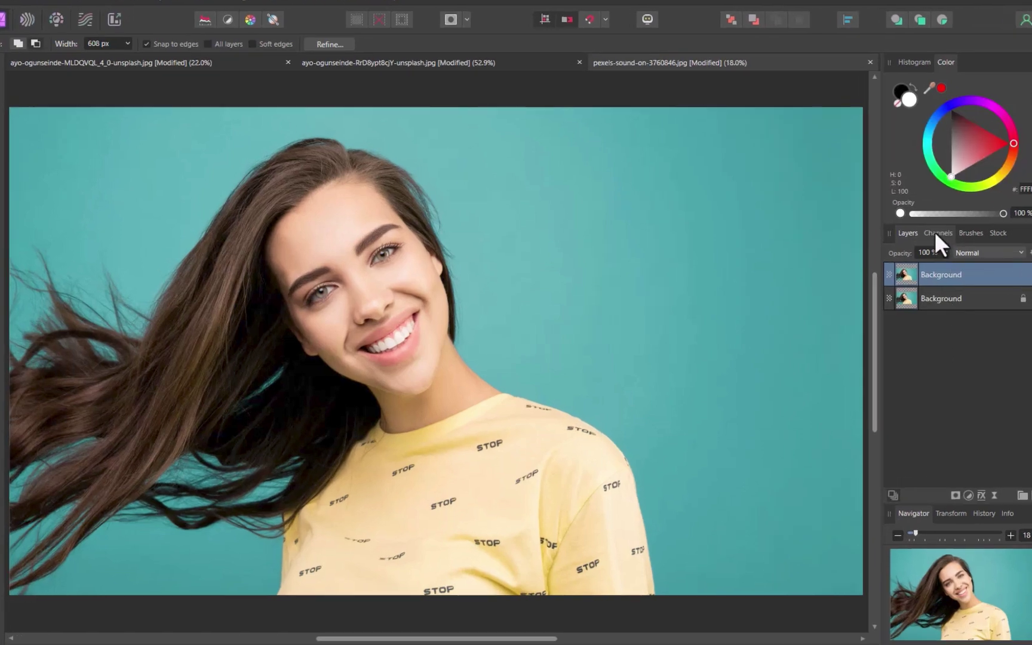
left_click(936, 236)
left_click(923, 277, "alt")
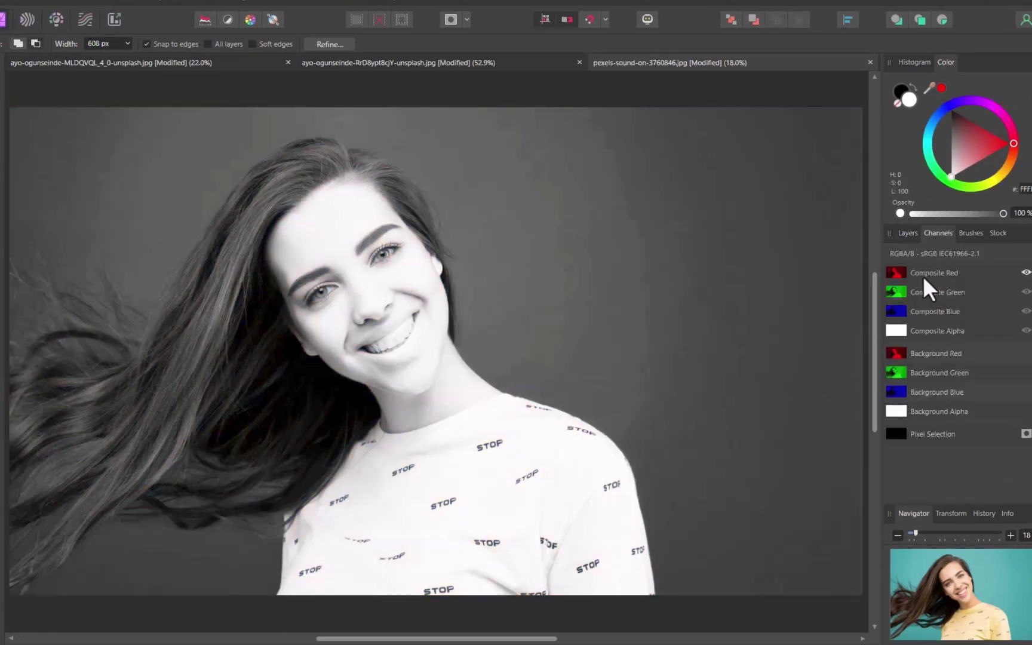
left_click(925, 291, "alt")
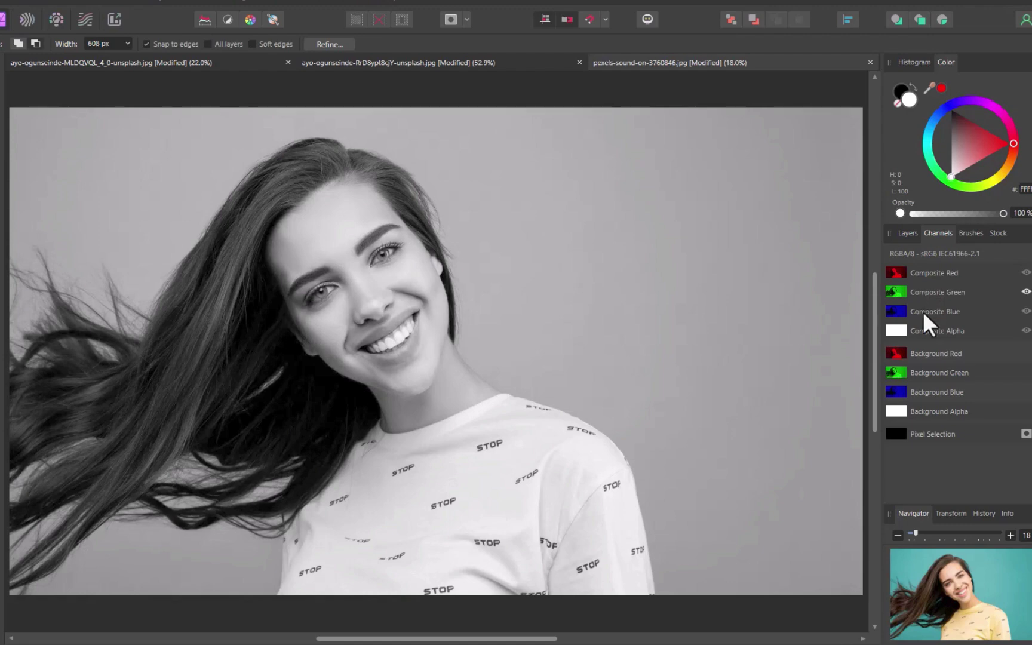
left_click(924, 311, "alt")
- Cycle through the red, green and blue channels three more times, ending on blue
left_click(911, 268, "alt")
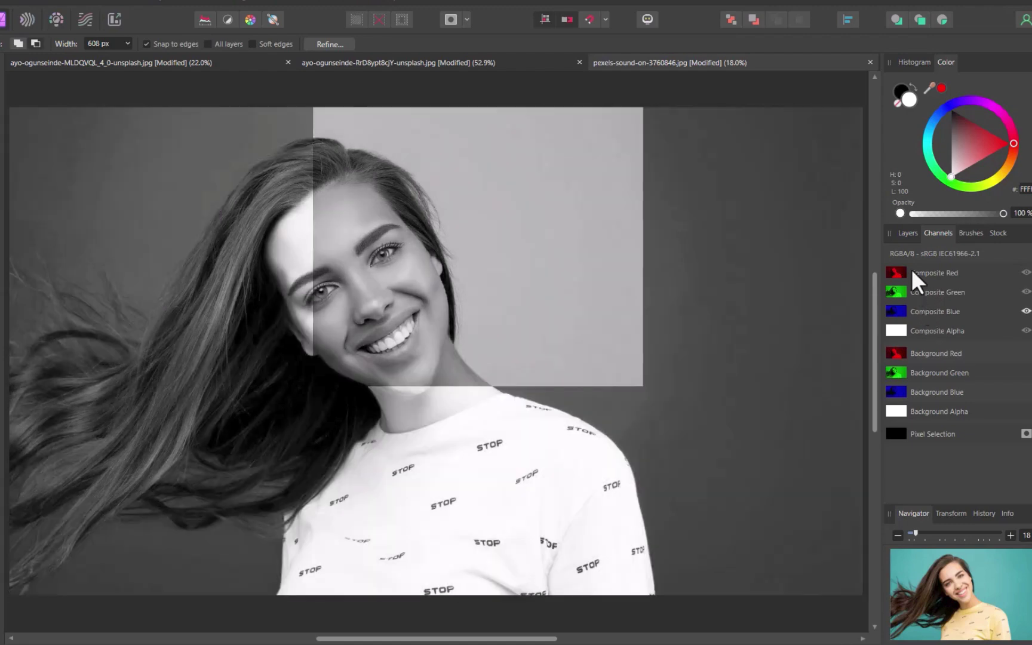
left_click(916, 288, "alt")
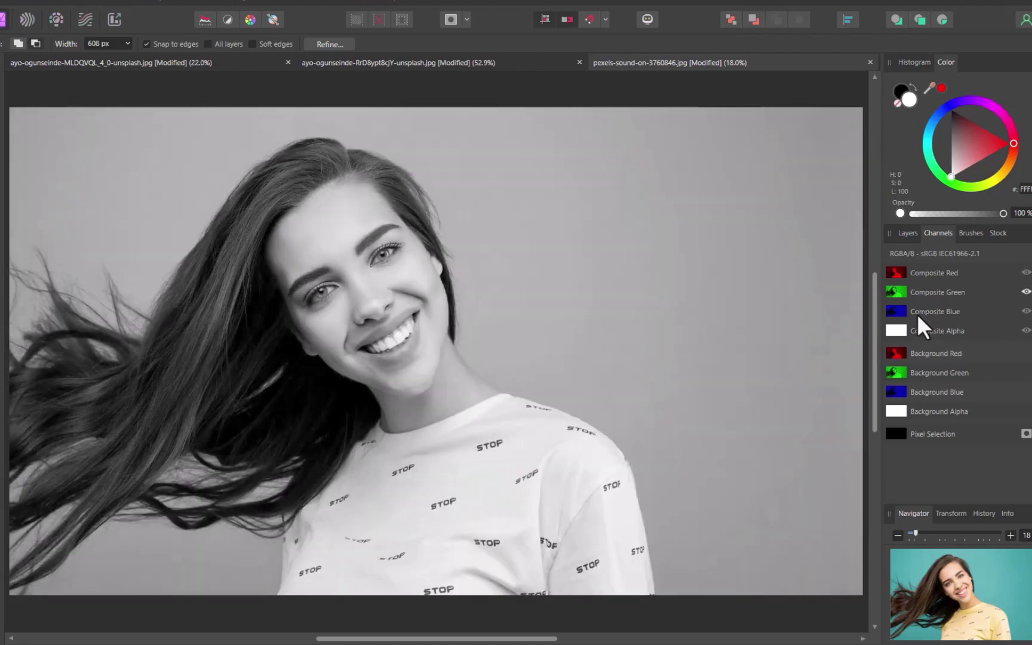
left_click(917, 313, "alt")
left_click(914, 269, "alt")
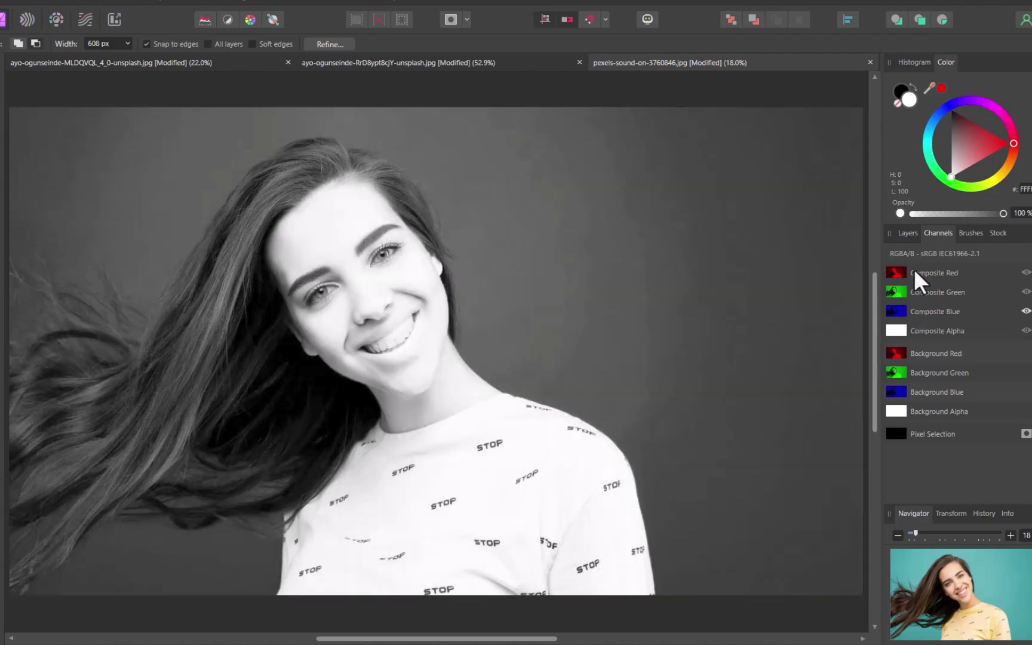
left_click(924, 292, "alt")
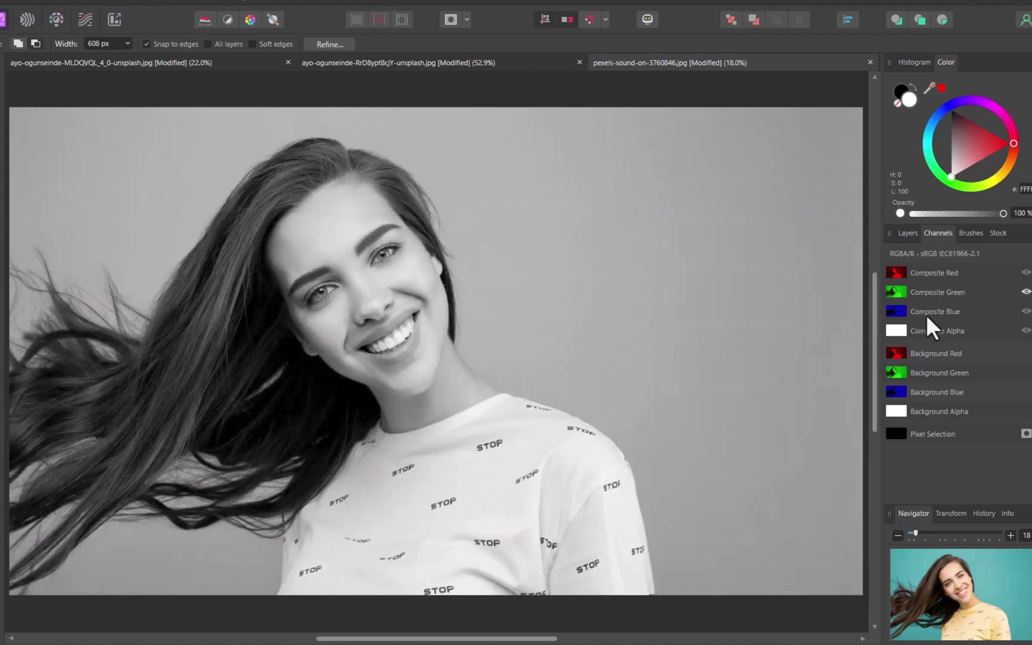
left_click(927, 314, "alt")
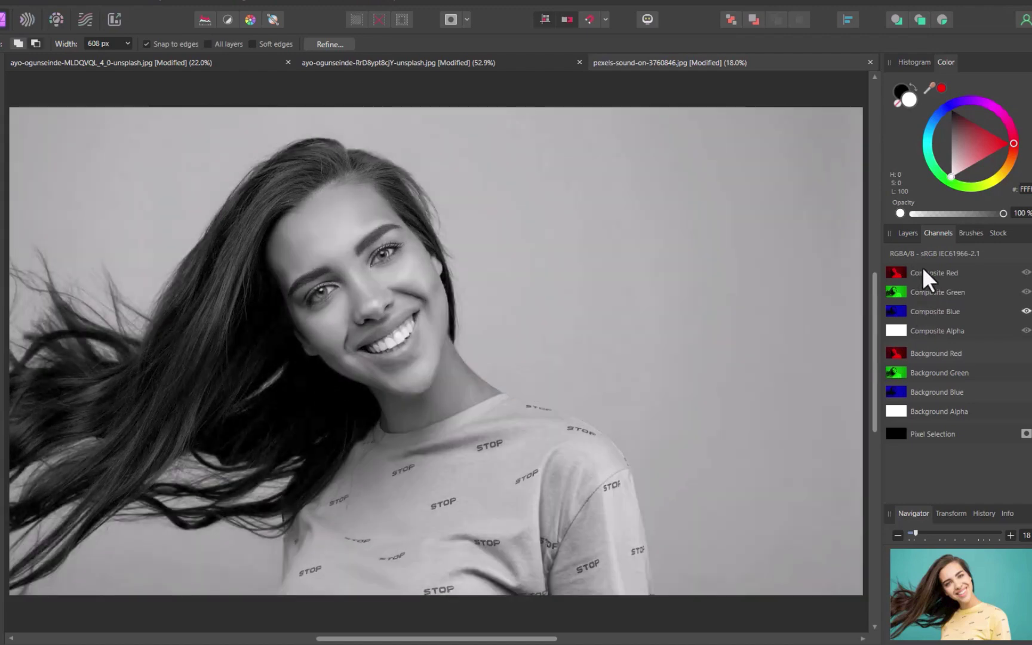
left_click(922, 270, "alt")
left_click(926, 291, "alt")
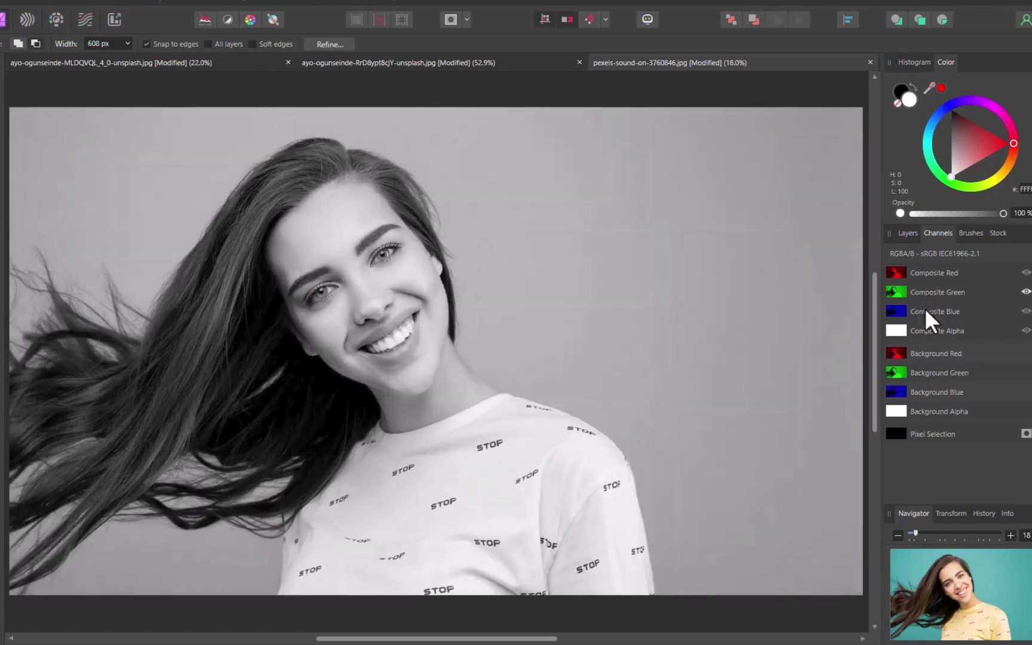
left_click(925, 312, "alt")
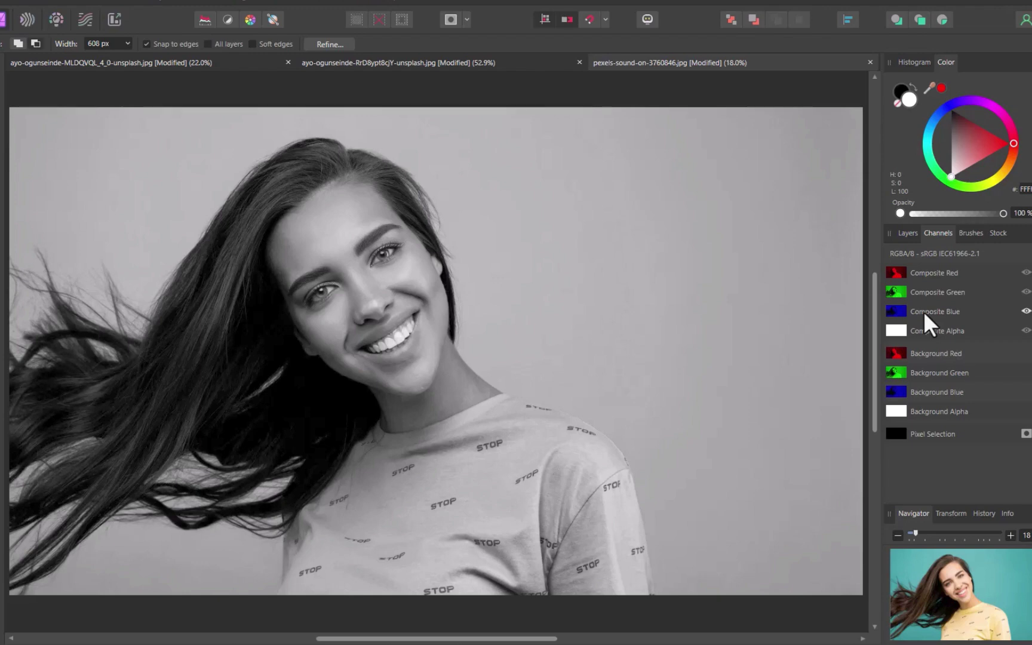
- Invert the Background Red, Green and Blue channels
right_click(926, 354)
left_click(933, 370)
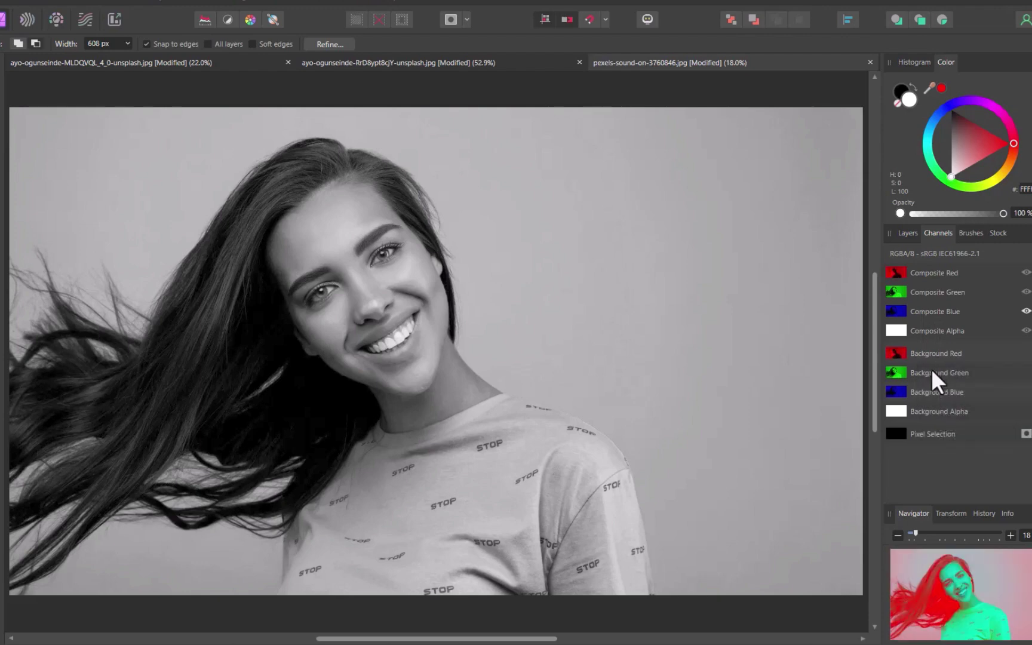
right_click(928, 370)
left_click(936, 387)
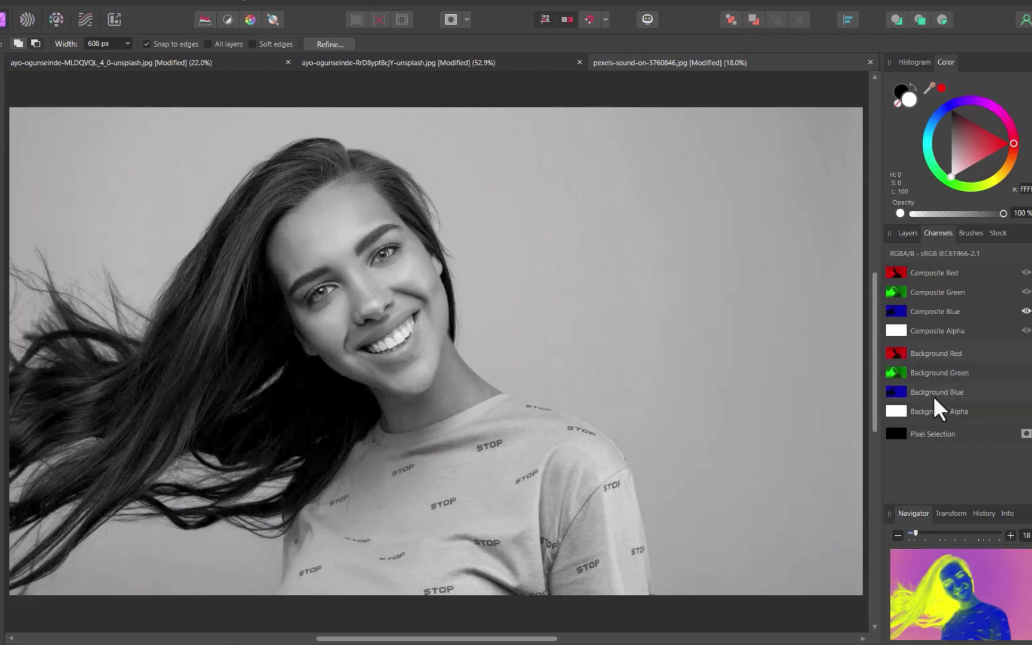
right_click(935, 398)
left_click(940, 412)
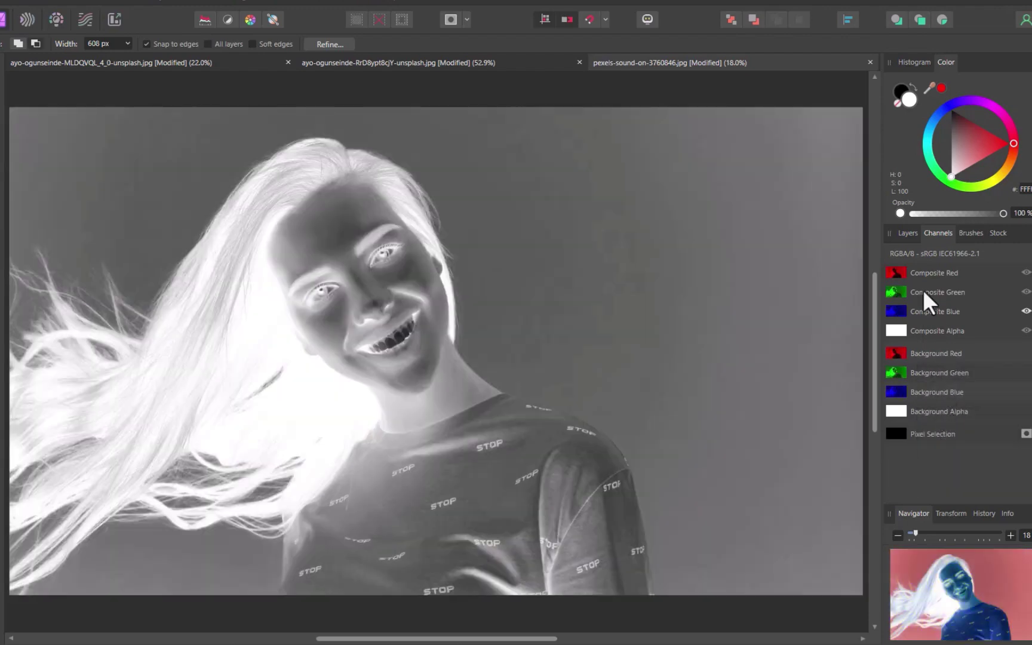
- Preview each inverted colour channel alone, ending on the blue channel
left_click(920, 269)
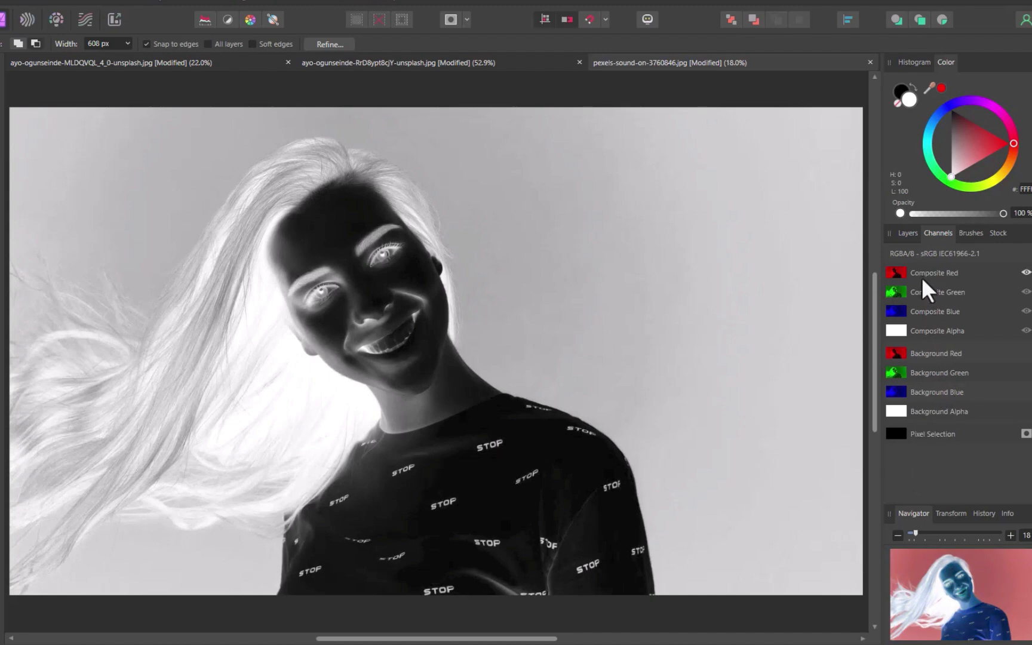
left_click(922, 287)
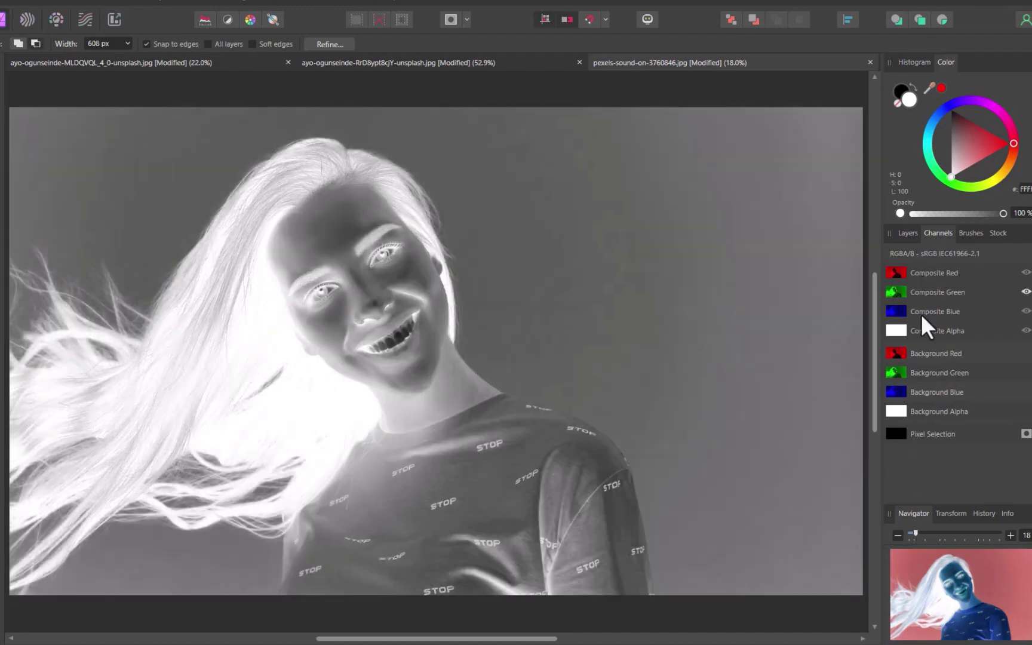
left_click(921, 313)
left_click(929, 272)
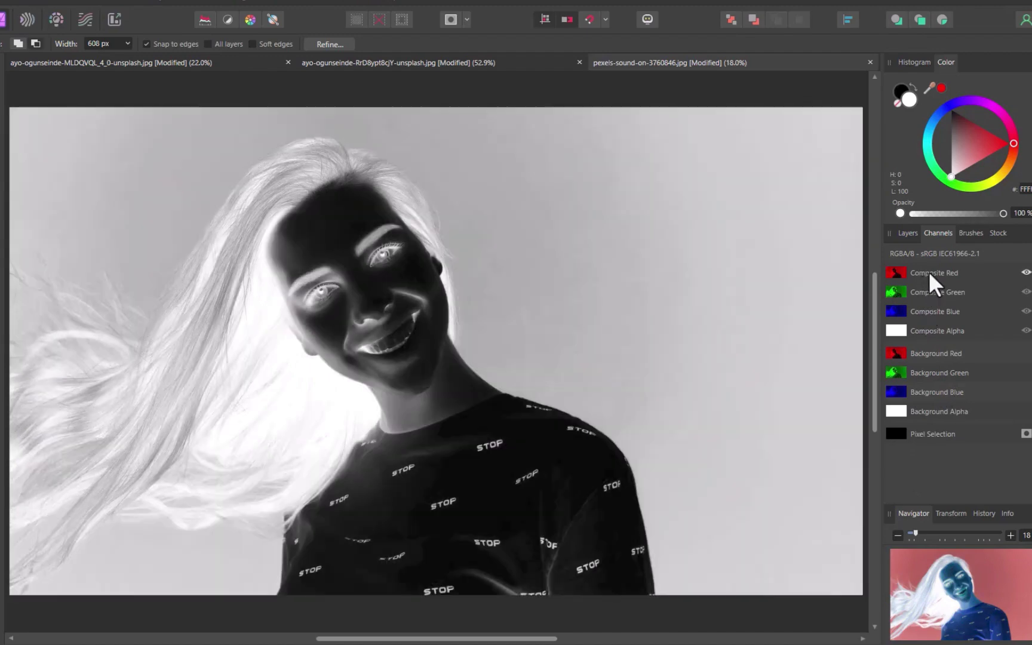
left_click(931, 288)
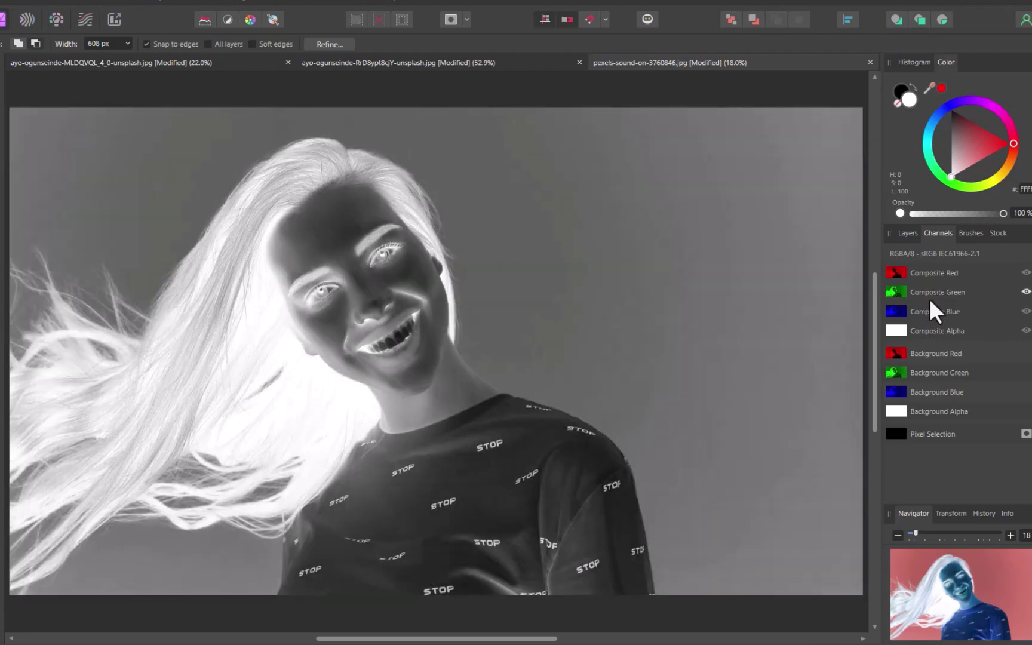
left_click(926, 311)
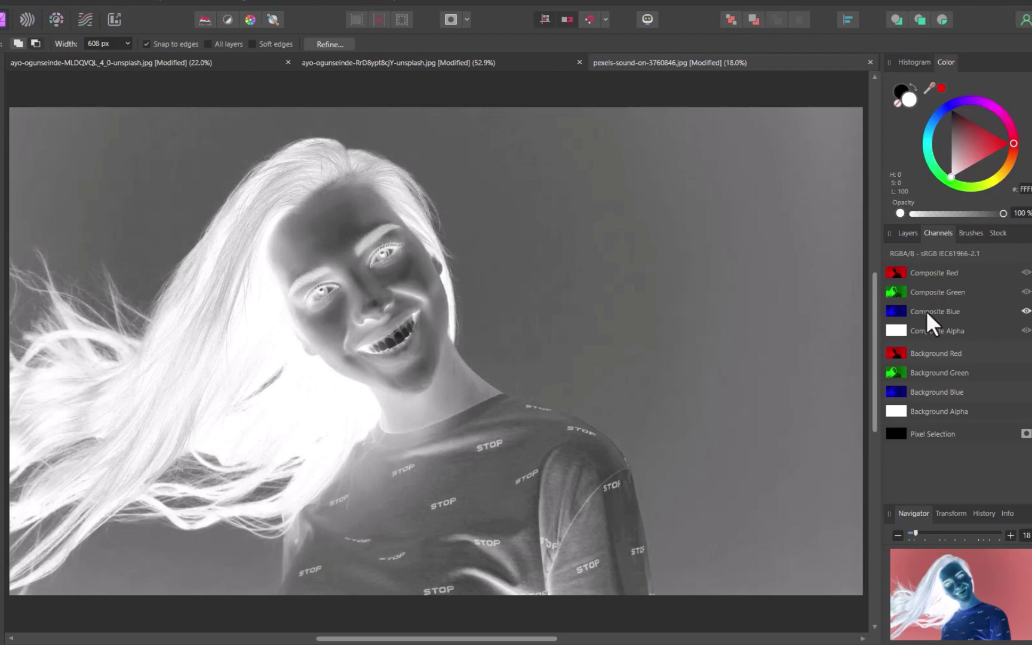
- Create a grayscale Pixel layer from the Background Blue channel, then restore all channels and return to Layers
right_click(931, 390)
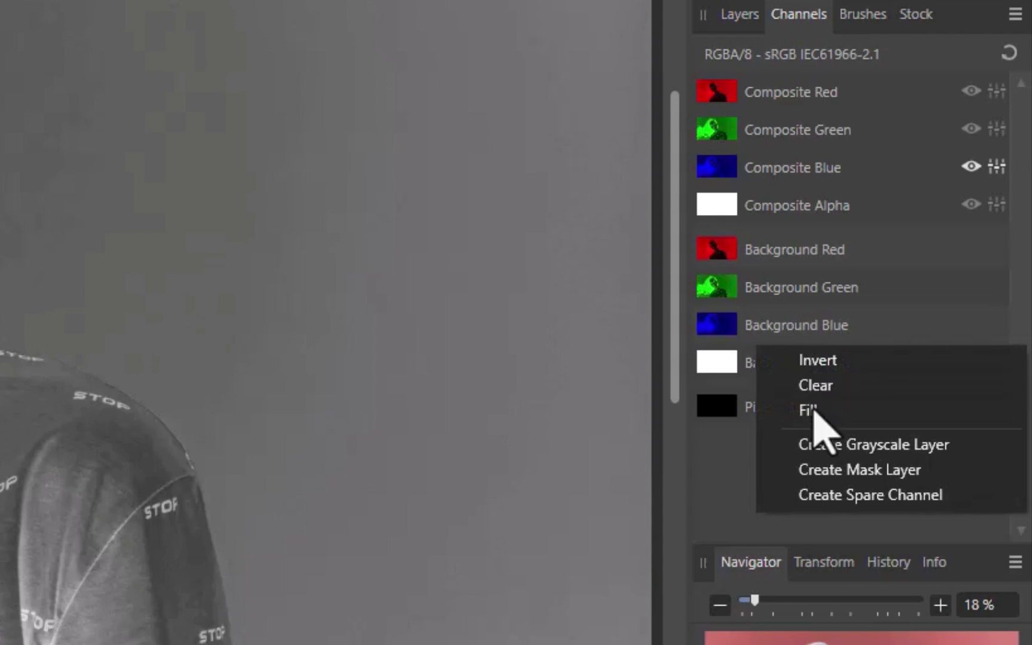
left_click(811, 441)
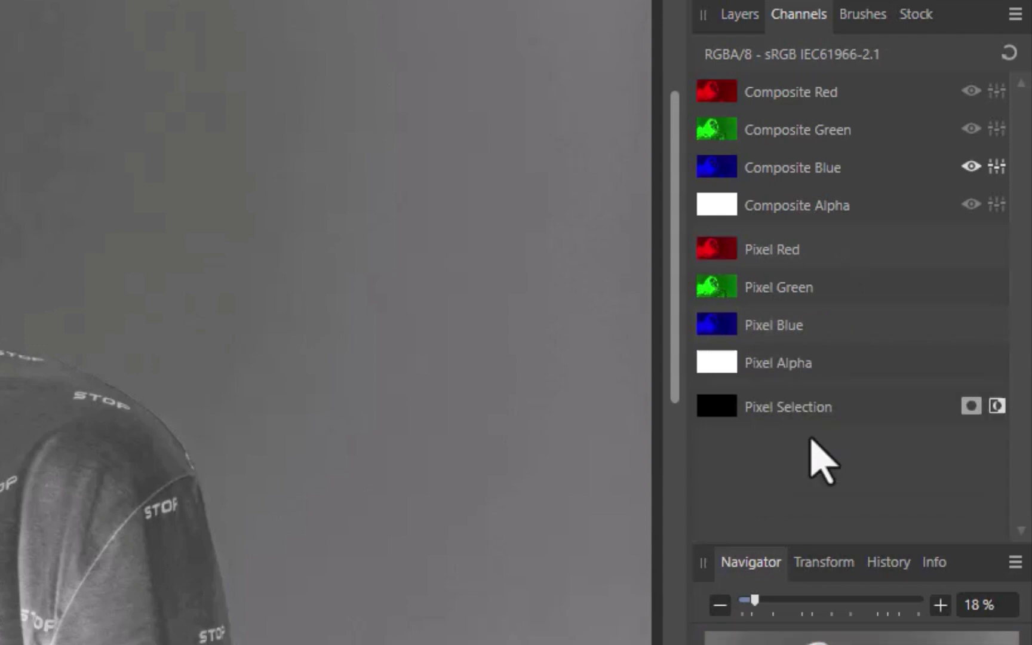
left_click(1009, 53)
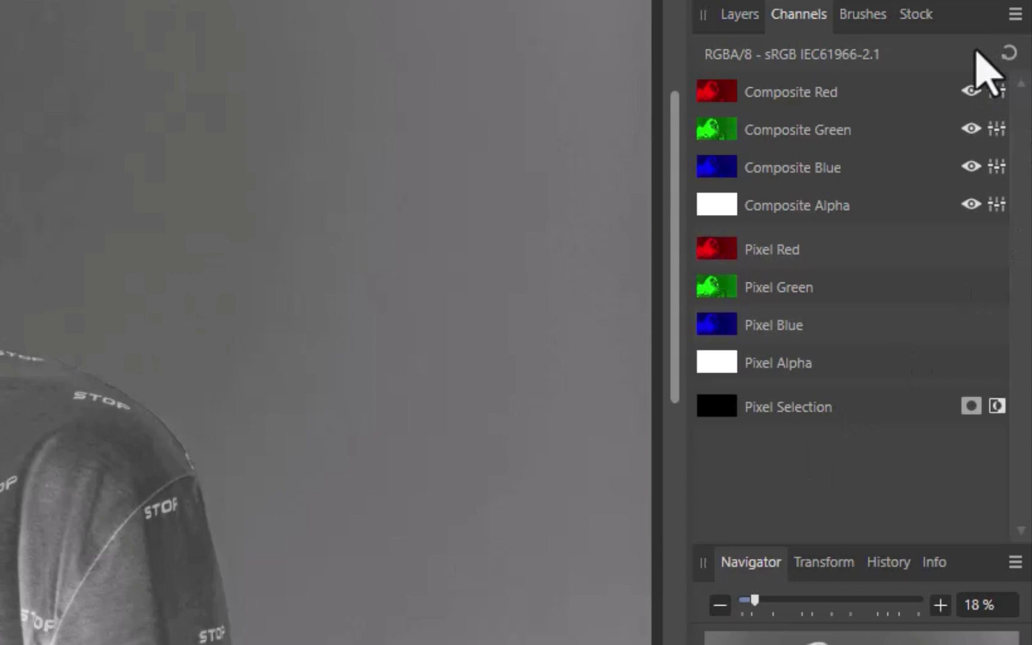
left_click(731, 18)
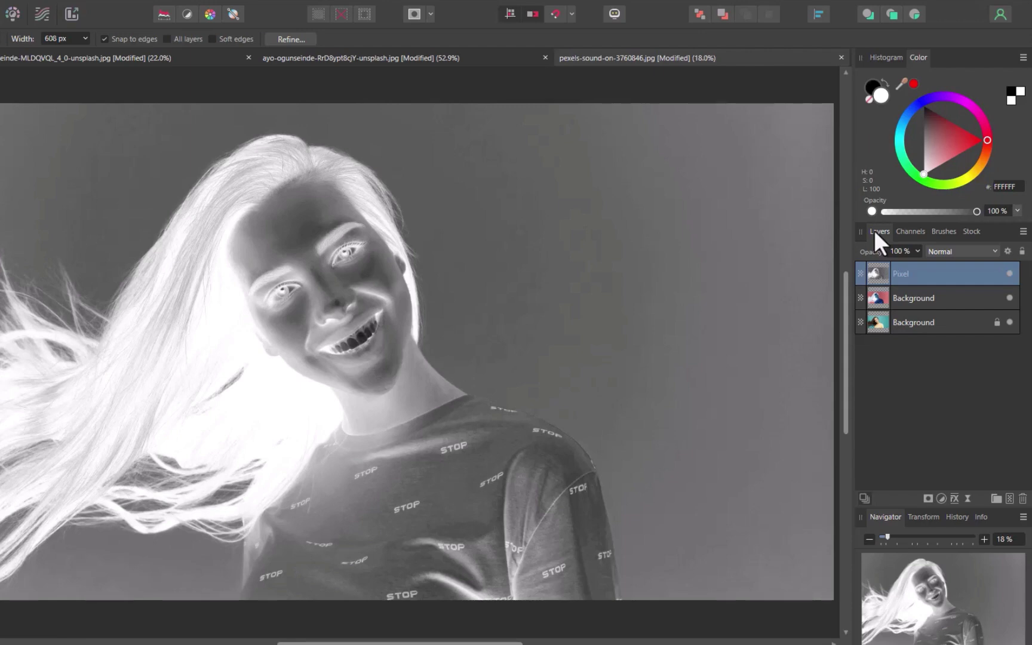
- Delete the duplicate Background layer and merge a -25% brightness, 80% contrast adjustment into Pixel
left_click(910, 298)
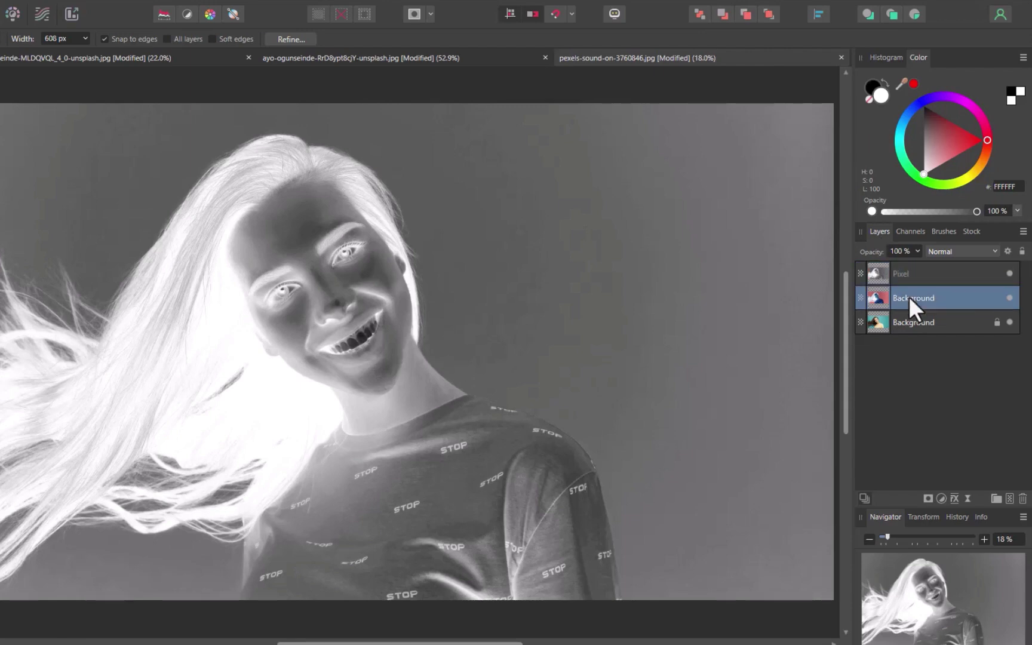
key("Delete")
left_click(903, 273)
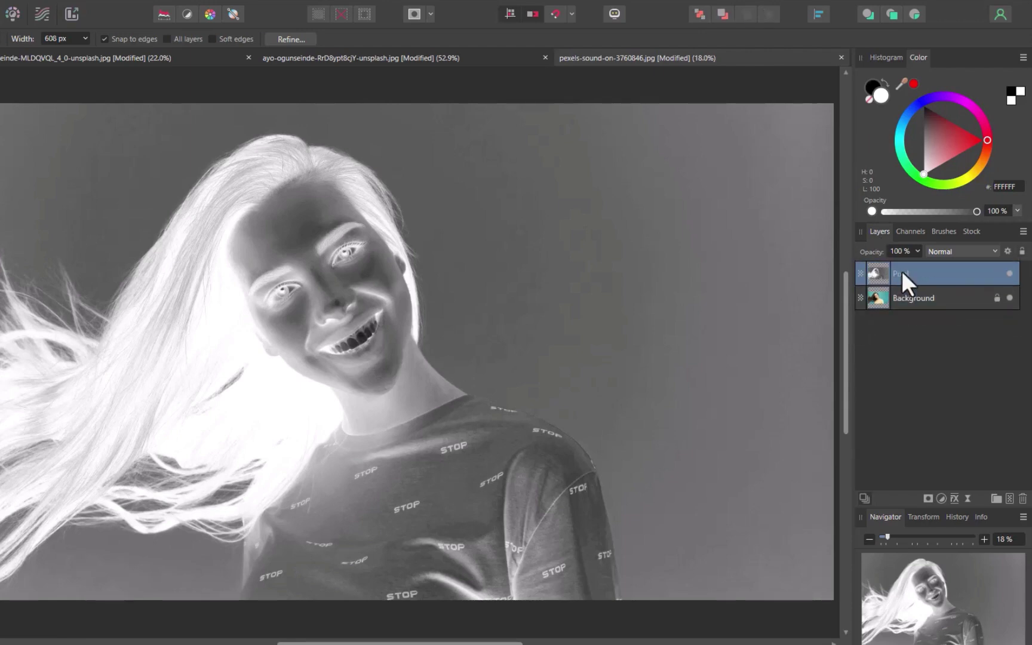
left_click(941, 499)
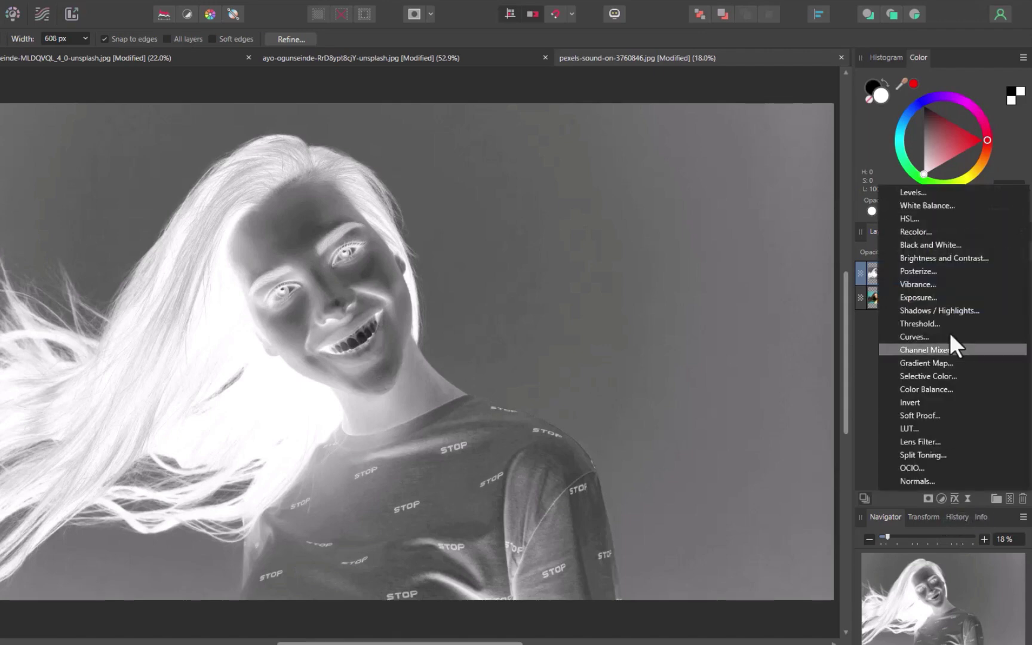
left_click(946, 261)
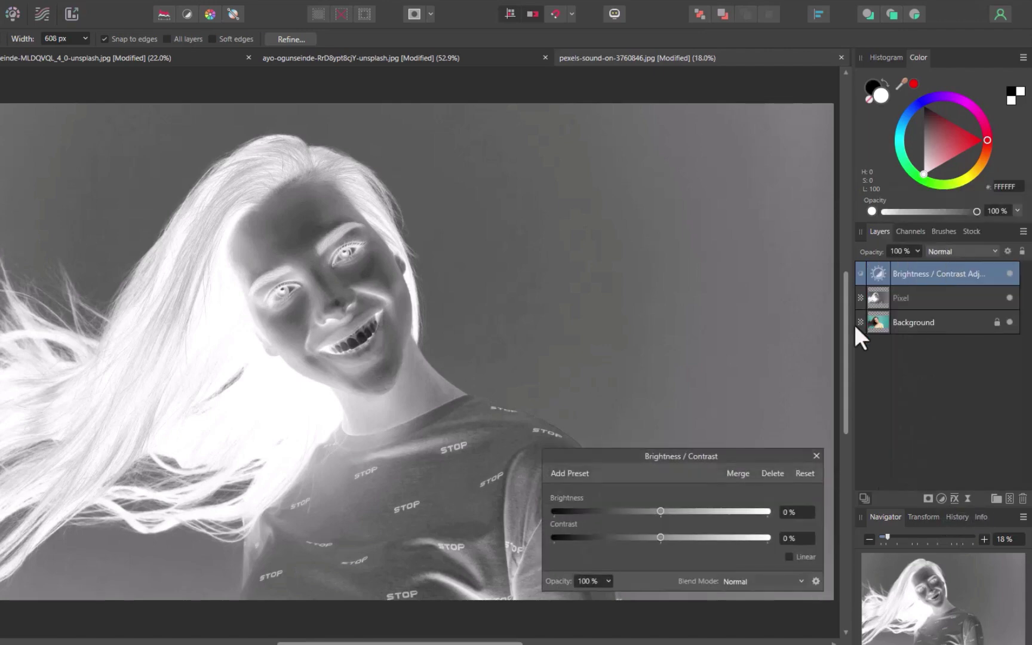
left_click_drag(660, 512, 746, 548)
mouse_move(628, 512)
left_mouse_down()
mouse_move(626, 526)
mouse_move(636, 525)
left_mouse_up()
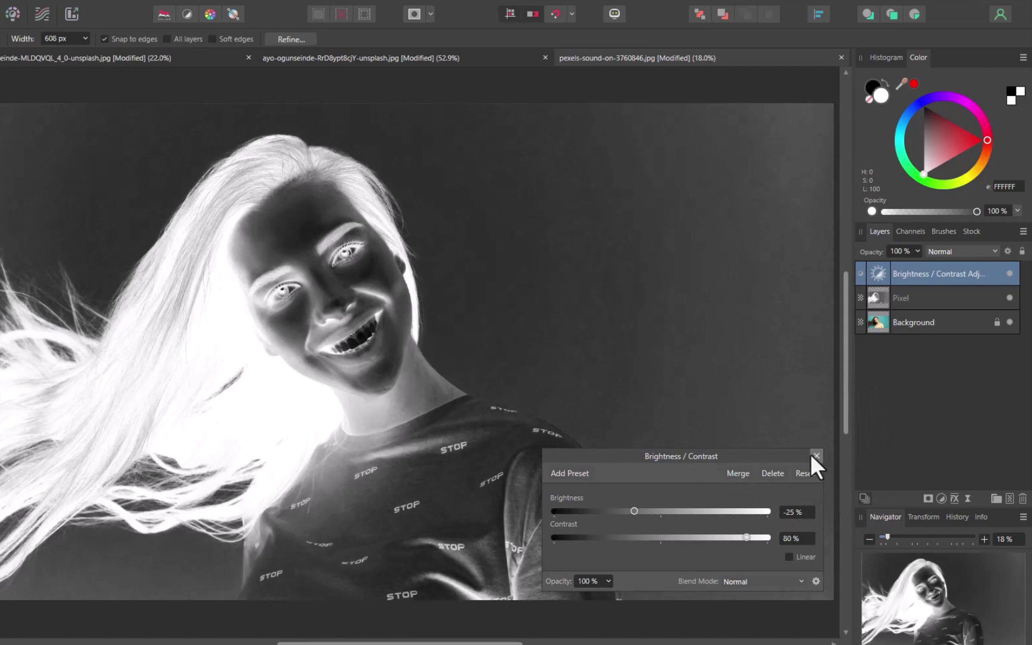
left_click(736, 471)
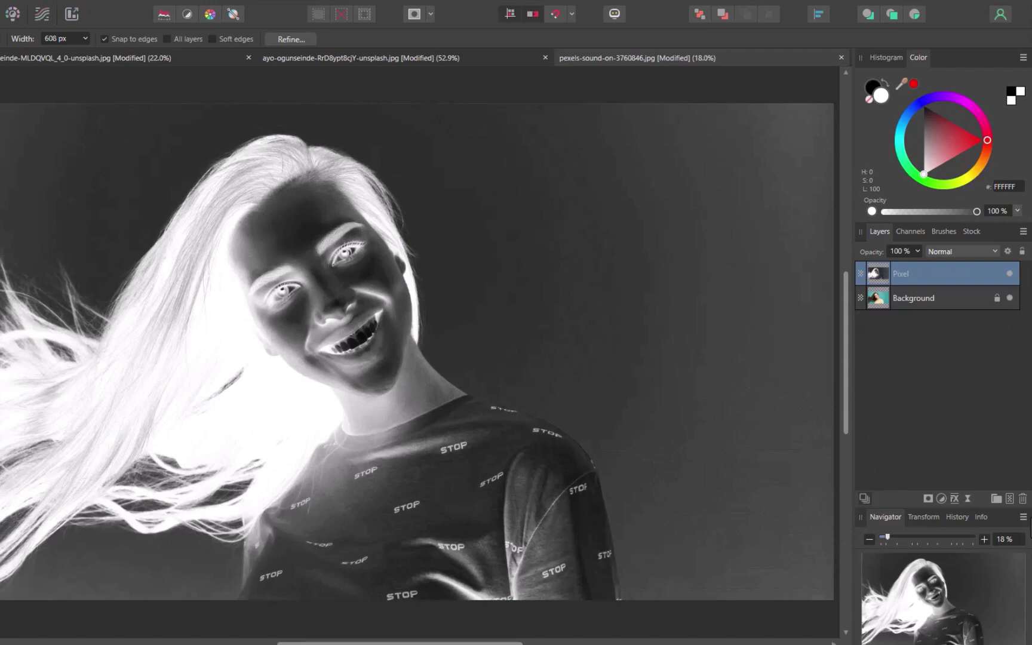
- Rasterize the Pixel layer to a mask, making the teal backdrop around the woman transparent
right_click(885, 277)
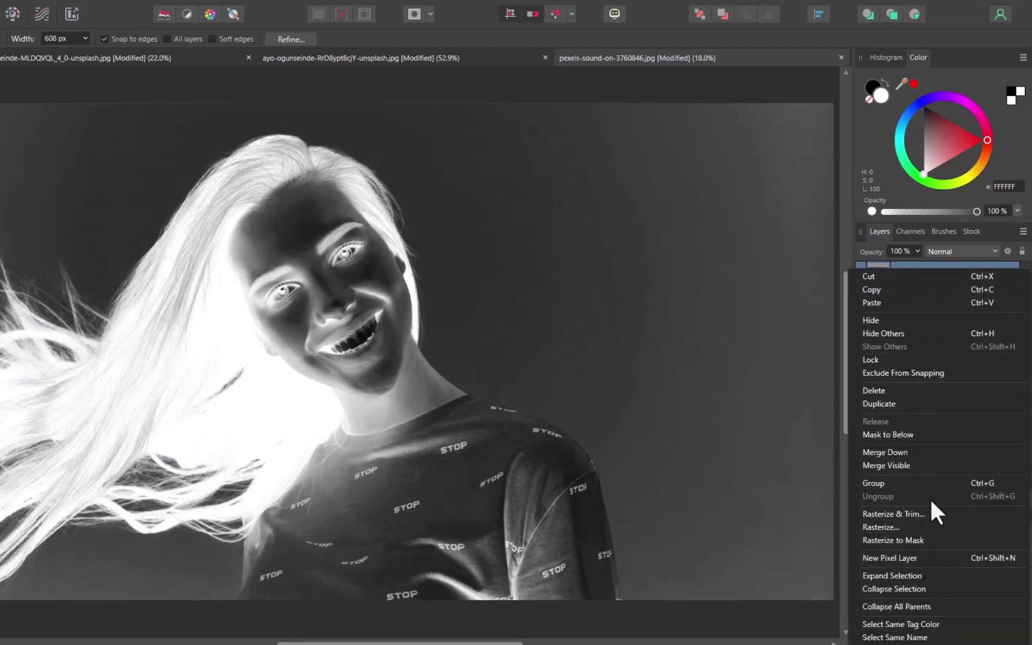
left_click(931, 538)
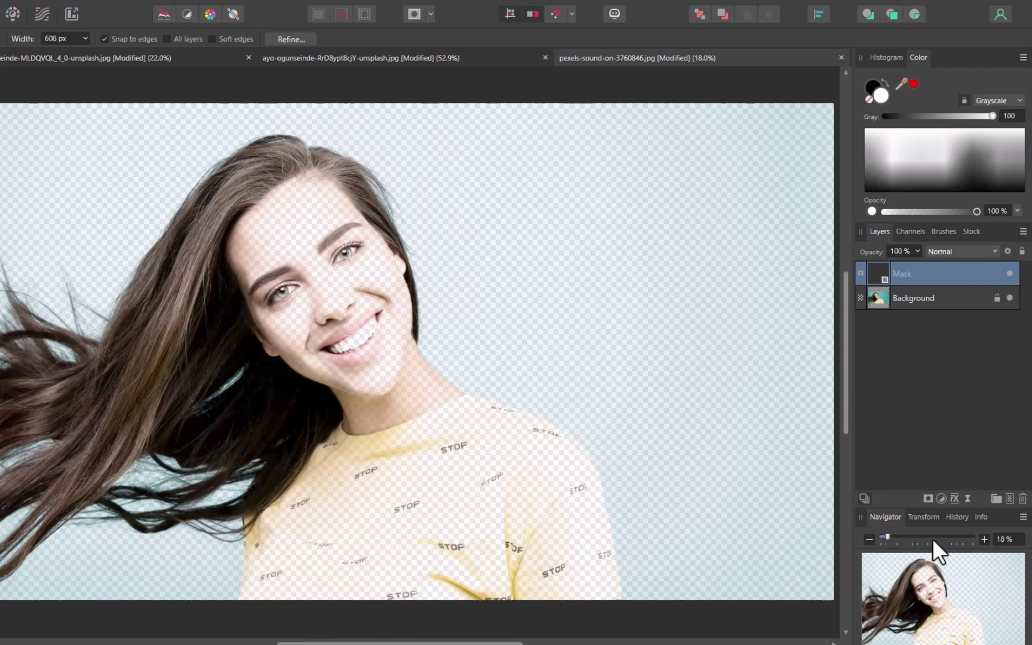
- Run Select Subject on the Background layer to select the woman
left_click(925, 301)
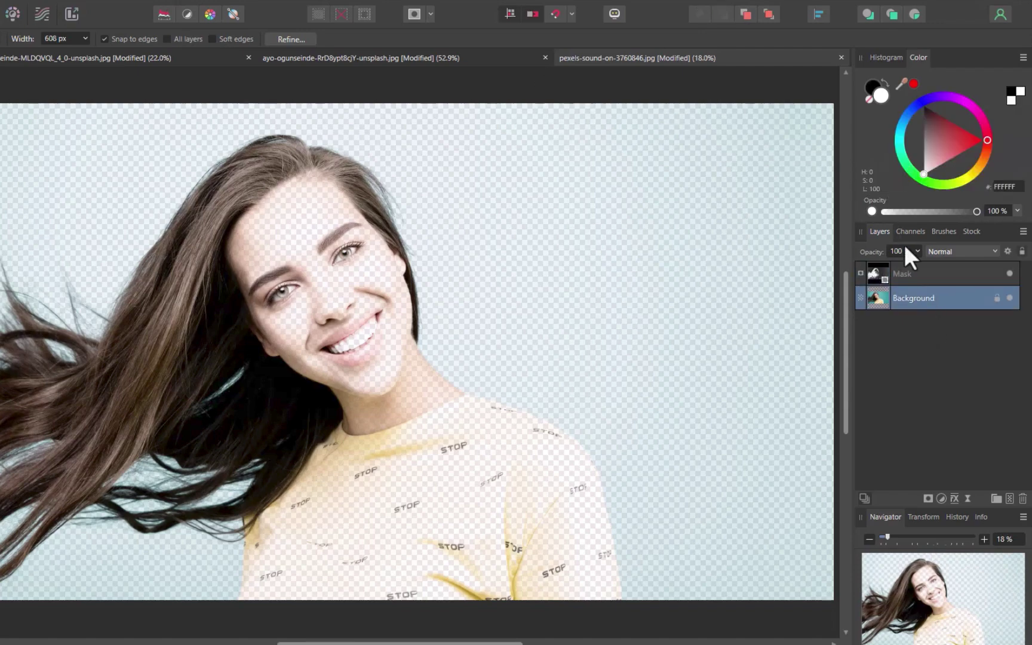
left_click(163, 2)
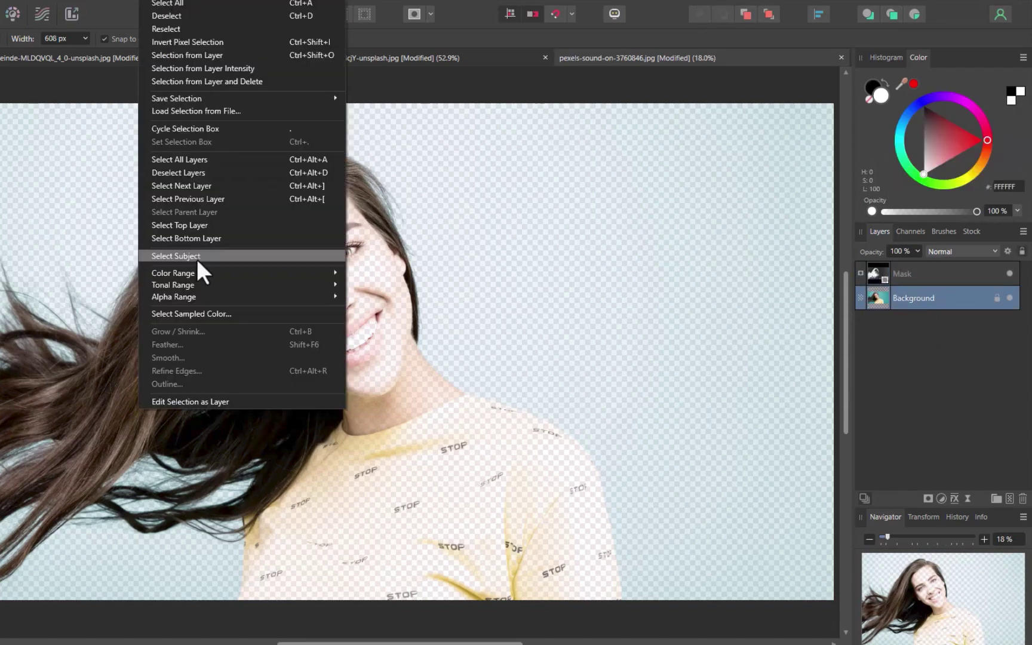
left_click(176, 255)
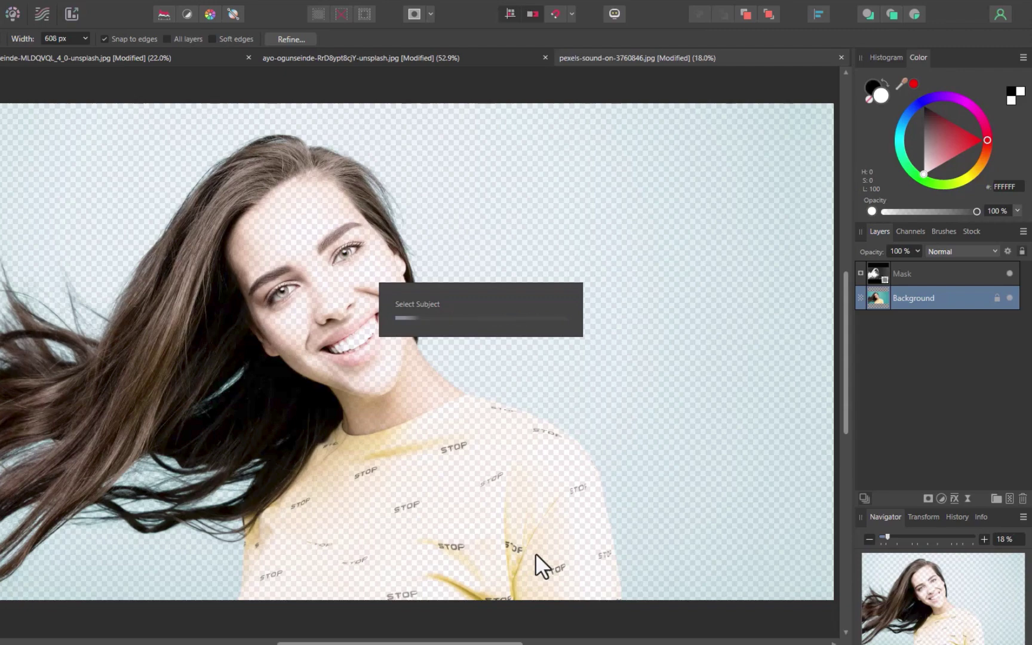
- Paint white at 57% brush opacity into the Mask over her face and yellow shirt
left_click(876, 278)
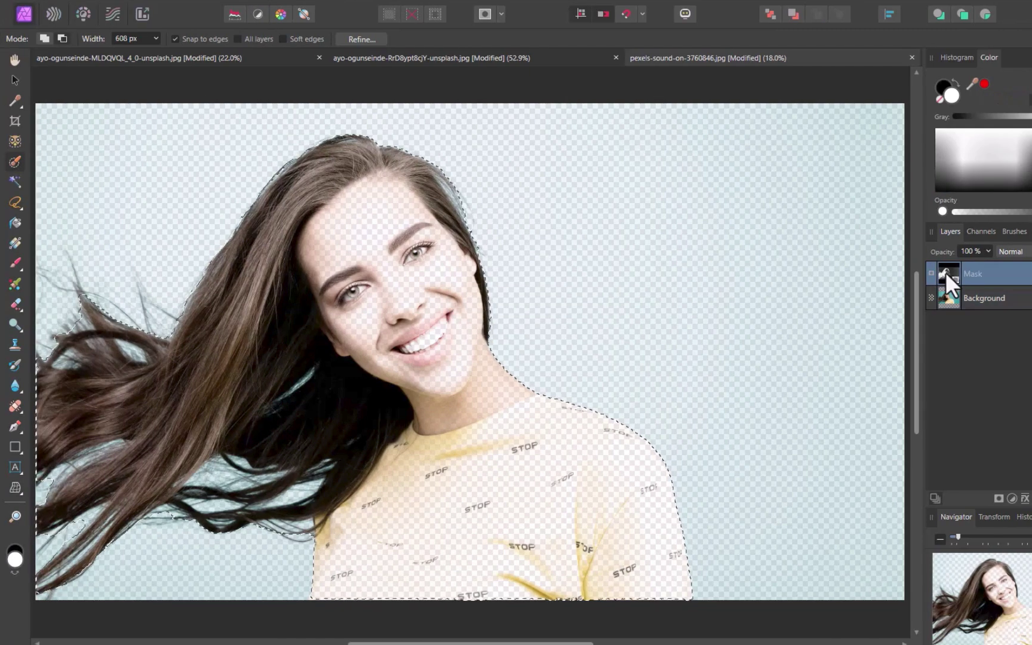
key("b")
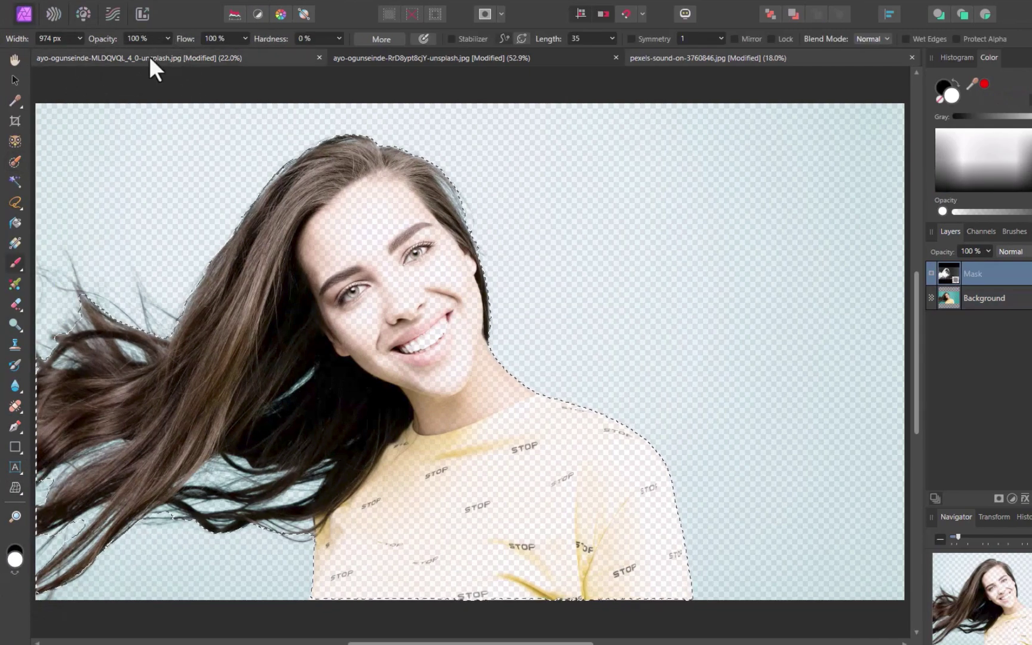
left_click(167, 38)
left_click_drag(174, 52, 138, 59)
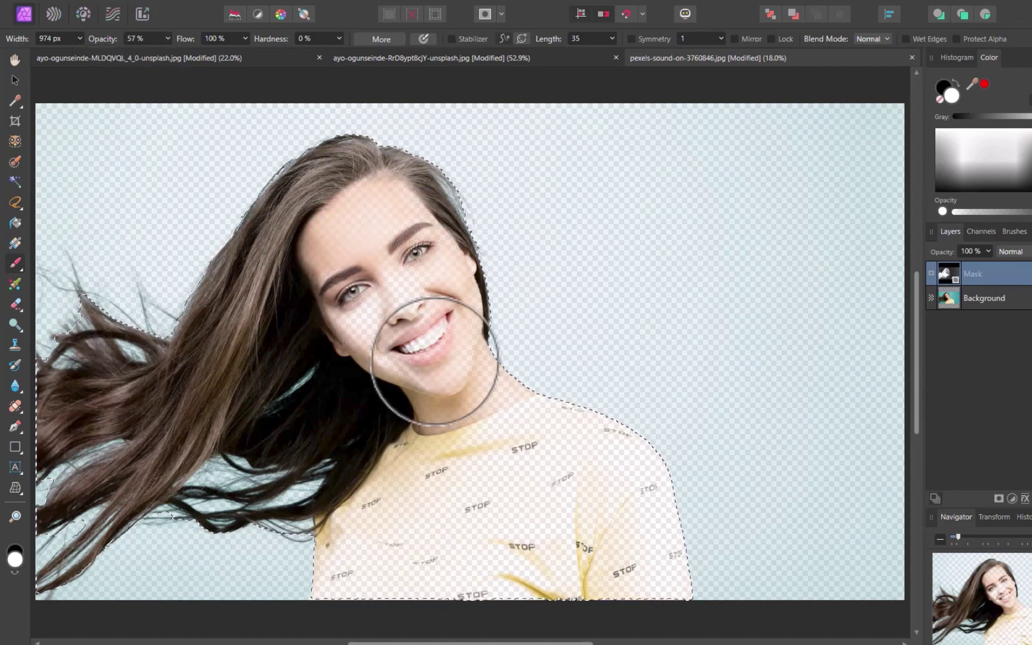
mouse_move(435, 361)
left_mouse_down()
mouse_move(403, 295)
mouse_move(398, 213)
mouse_move(456, 341)
mouse_move(612, 458)
mouse_move(533, 415)
mouse_move(529, 516)
mouse_move(510, 485)
mouse_move(471, 496)
mouse_move(397, 586)
mouse_move(403, 555)
mouse_move(349, 589)
mouse_move(384, 613)
left_mouse_up()
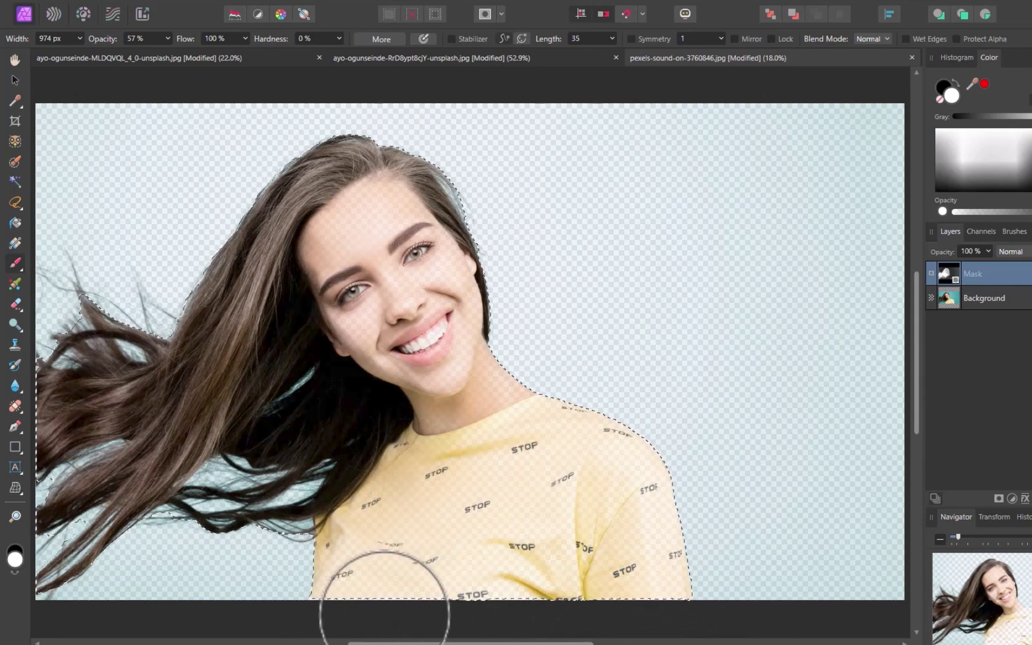